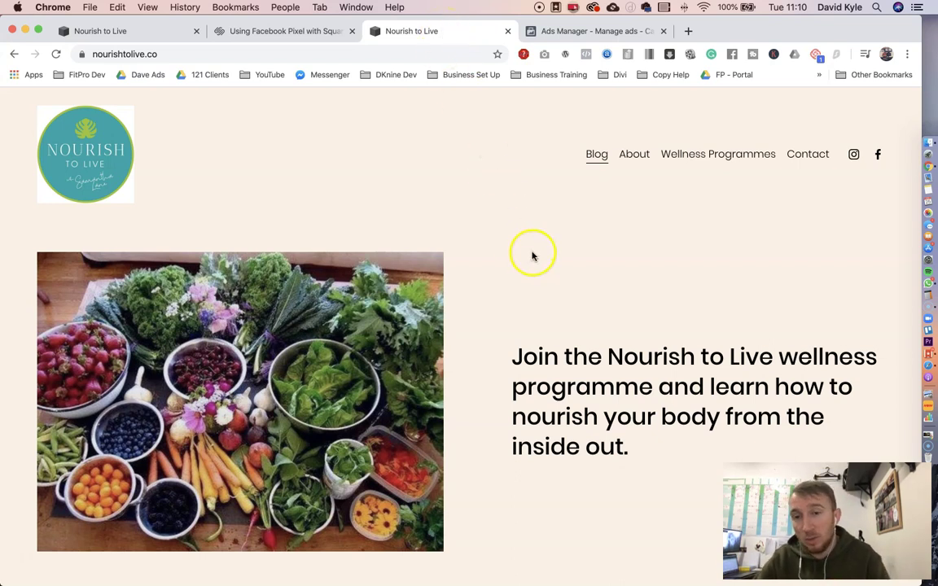
# Check with Pixel Helper whether the site loads a Facebook pixel, then dismiss the result
pyautogui.scroll(-5, 533, 273)
pyautogui.scroll(5, 533, 287)
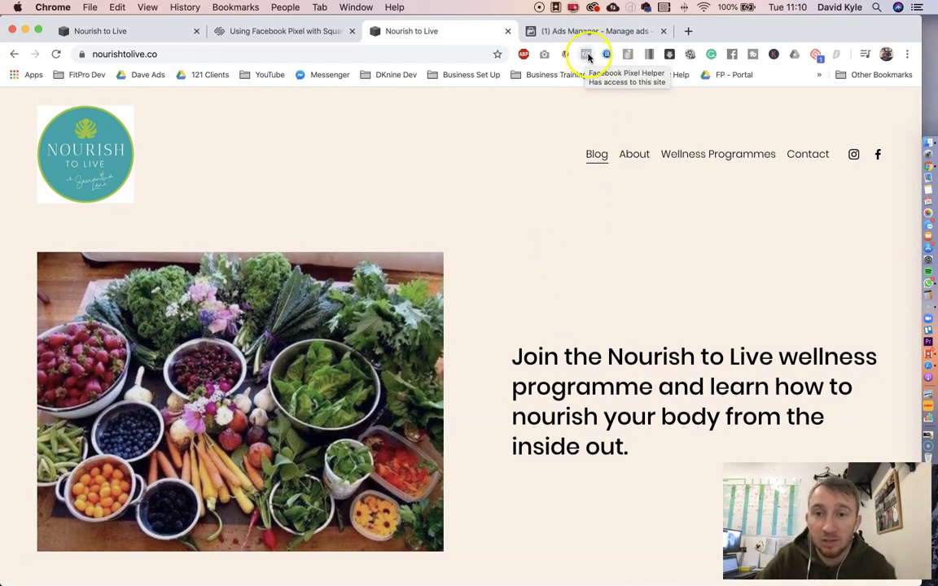
pyautogui.click(586, 54)
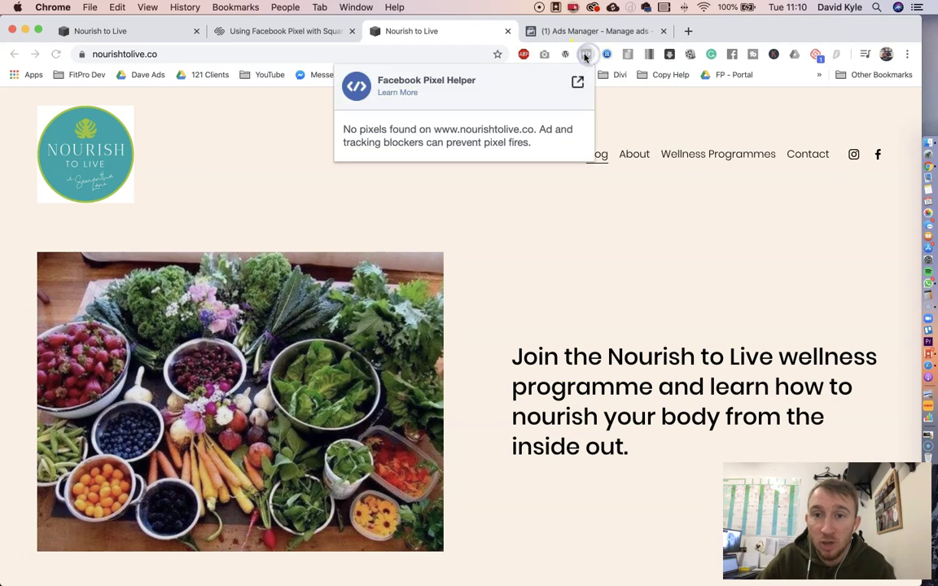
pyautogui.click(556, 271)
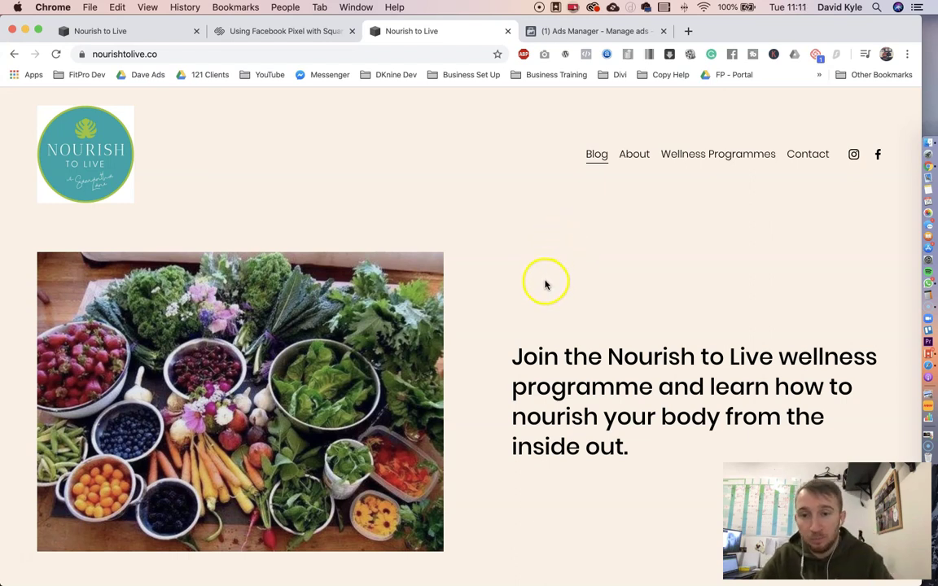
# Open the 'Using Facebook Pixel with Squarespace' article, highlight its title words, and scroll down
pyautogui.click(309, 31)
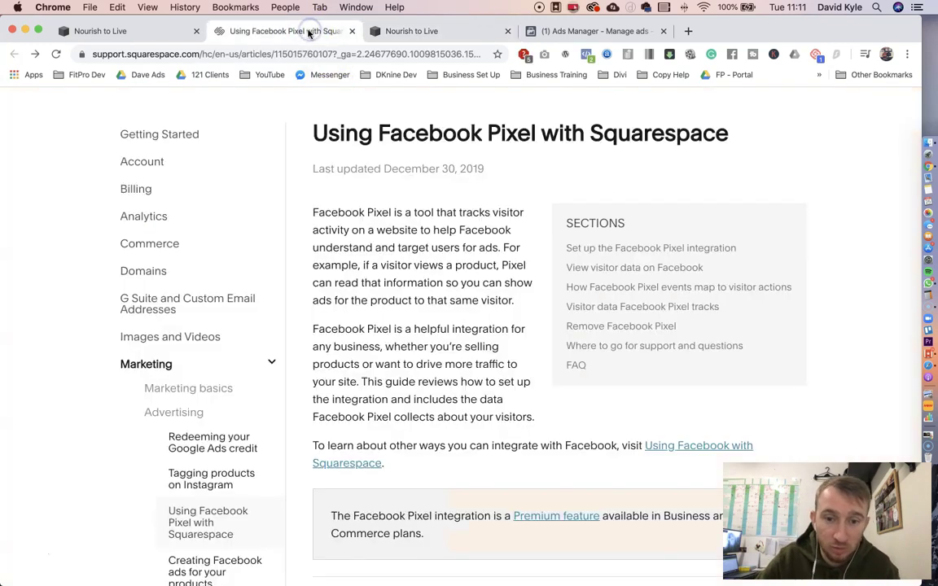
pyautogui.moveTo(380, 135); pyautogui.dragTo(529, 132)
pyautogui.moveTo(592, 132); pyautogui.dragTo(729, 133)
pyautogui.scroll(-4, 519, 371)
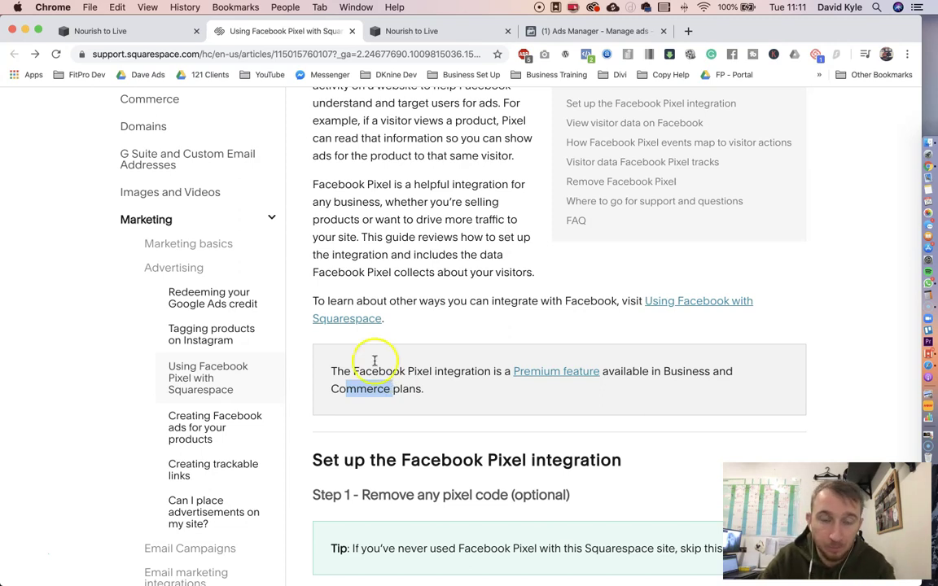
# Return to the Squarespace editor and view Marketing > Facebook Pixel & Ads
pyautogui.click(115, 32)
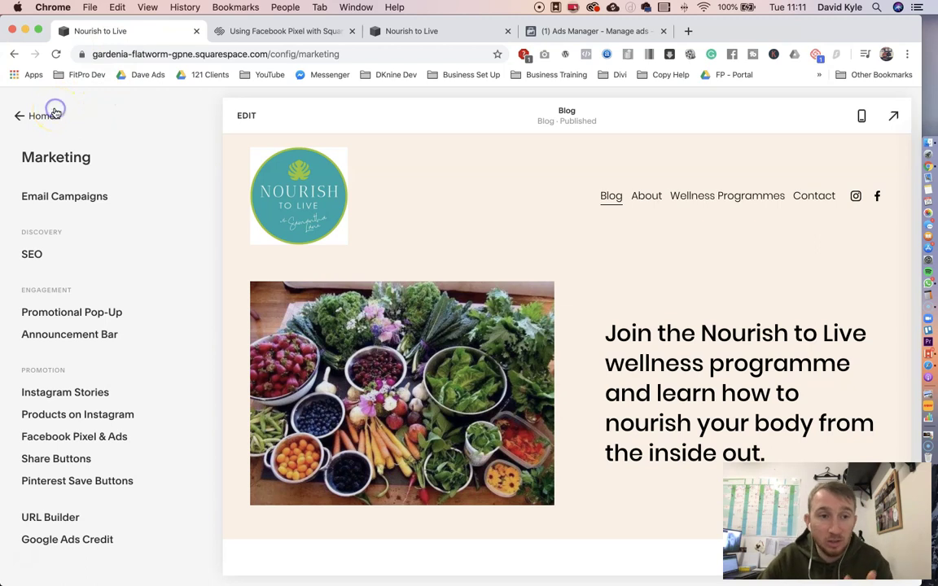
pyautogui.click(55, 114)
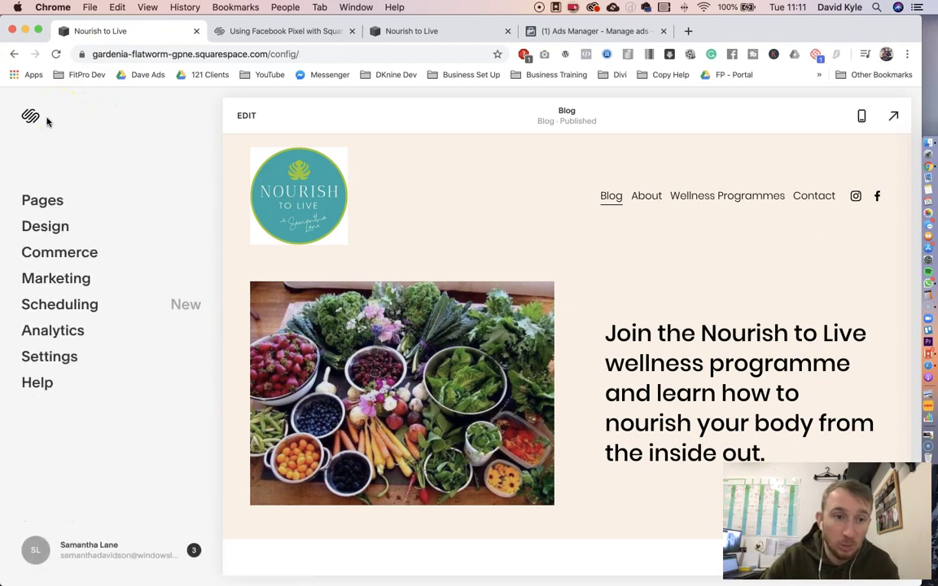
pyautogui.click(55, 279)
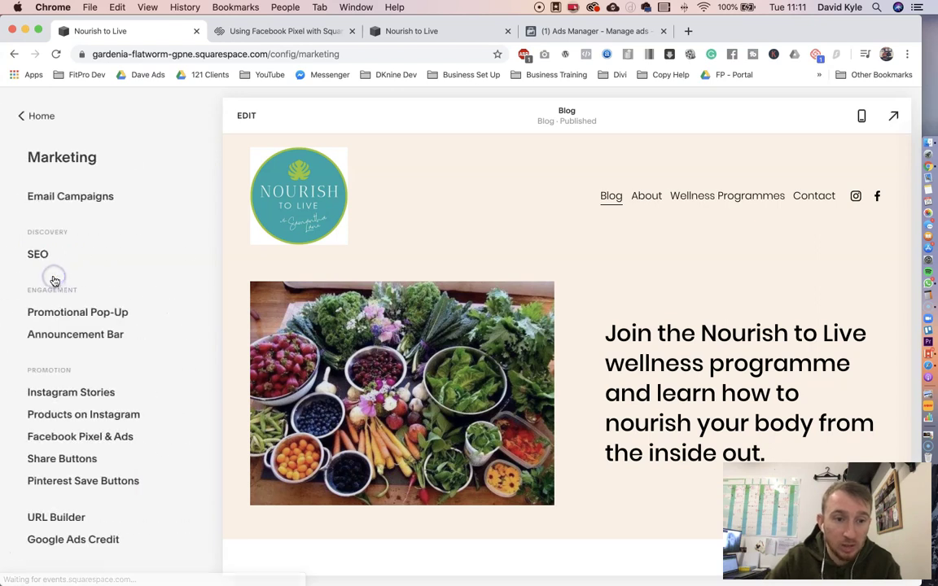
pyautogui.click(82, 441)
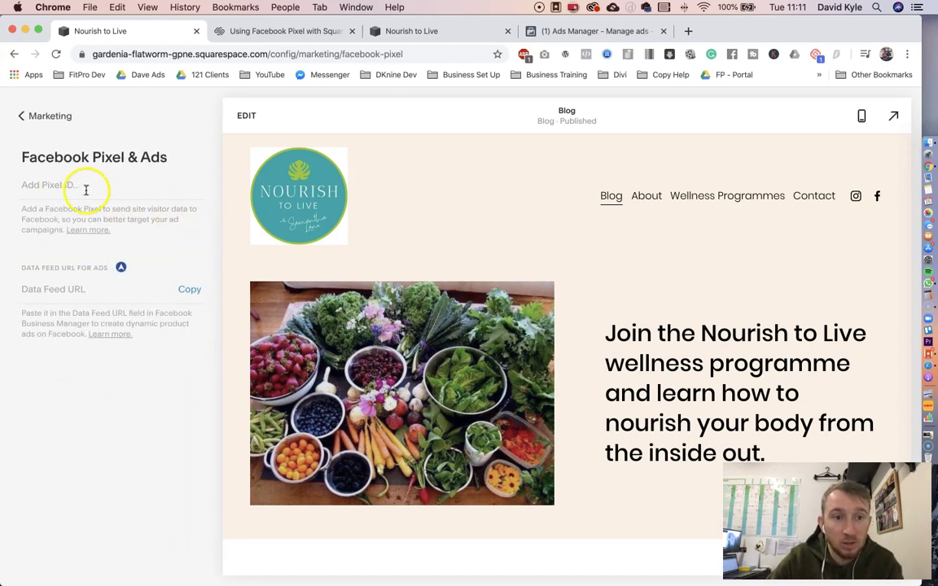
# Navigate Home > Settings > Advanced to reach Code Injection
pyautogui.click(42, 115)
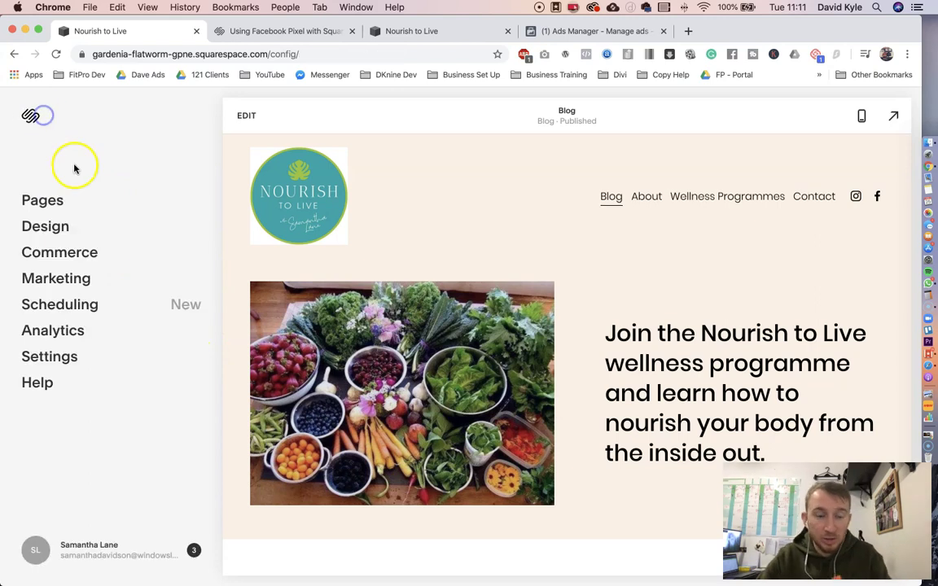
pyautogui.click(51, 360)
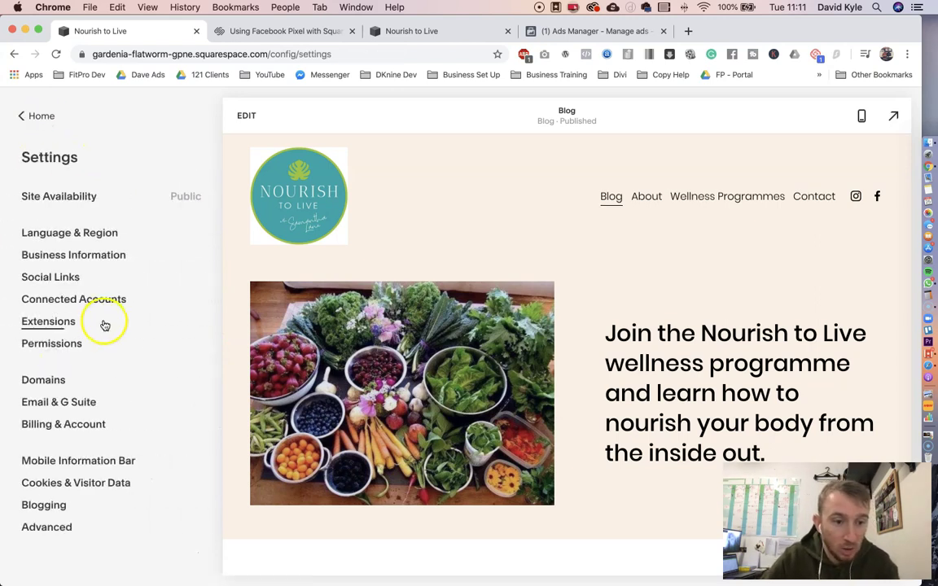
pyautogui.click(52, 527)
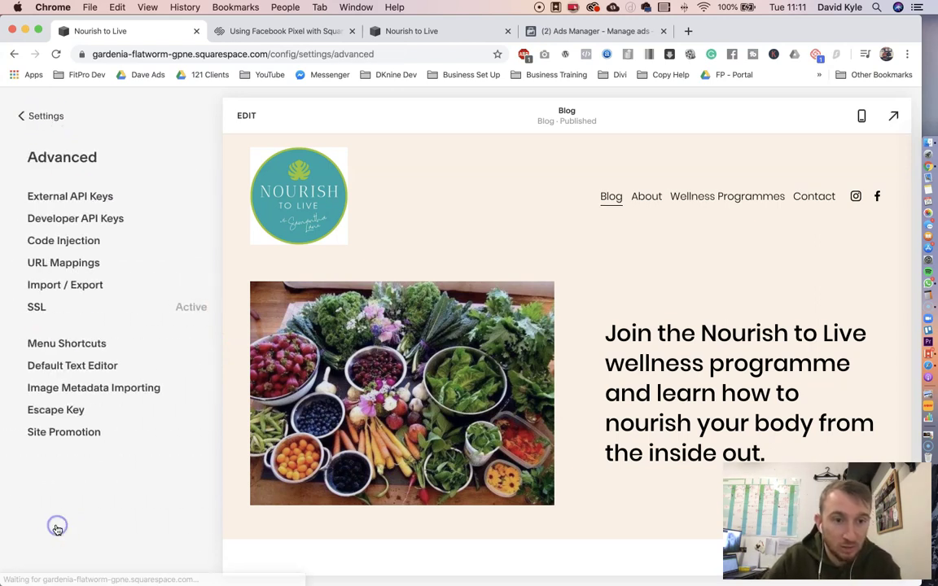
pyautogui.click(41, 241)
# Back out of Code Injection to Marketing > Facebook Pixel & Ads, then view the Ads Manager campaigns
pyautogui.click(79, 273)
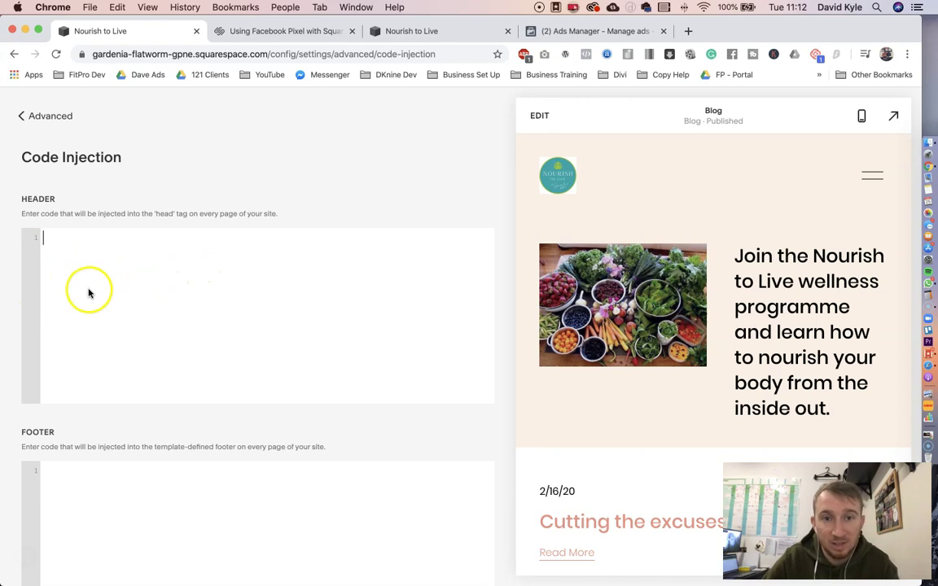
pyautogui.click(37, 124)
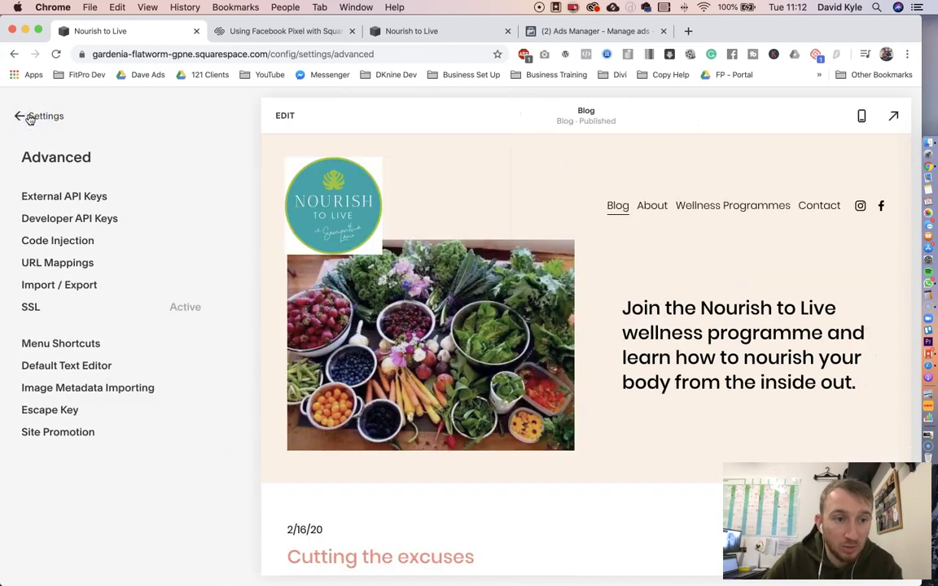
pyautogui.click(28, 117)
pyautogui.click(23, 117)
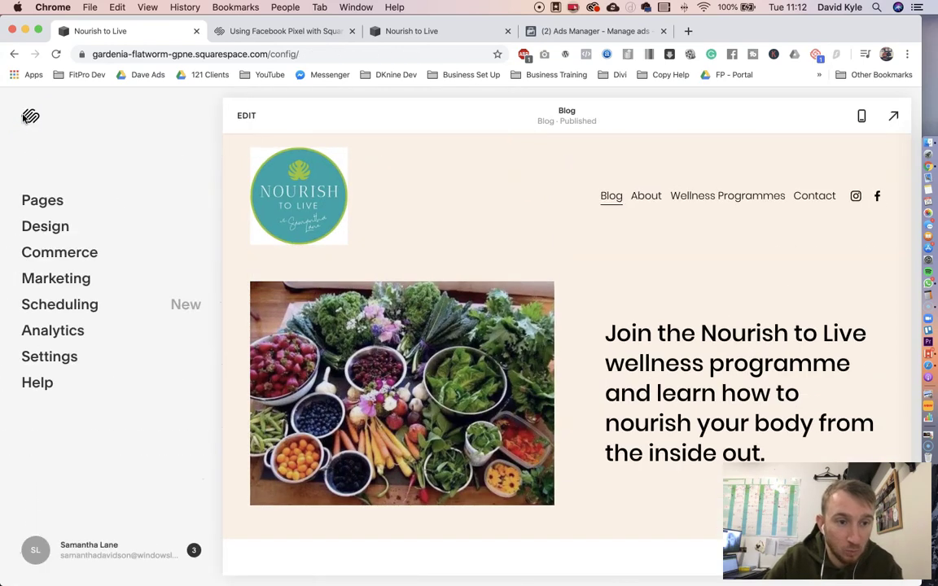
pyautogui.click(55, 279)
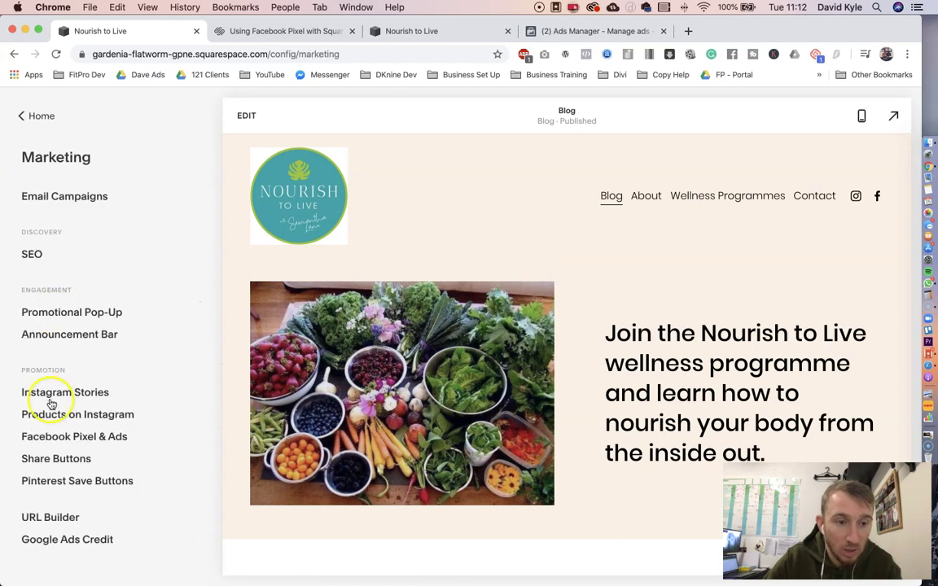
pyautogui.click(74, 439)
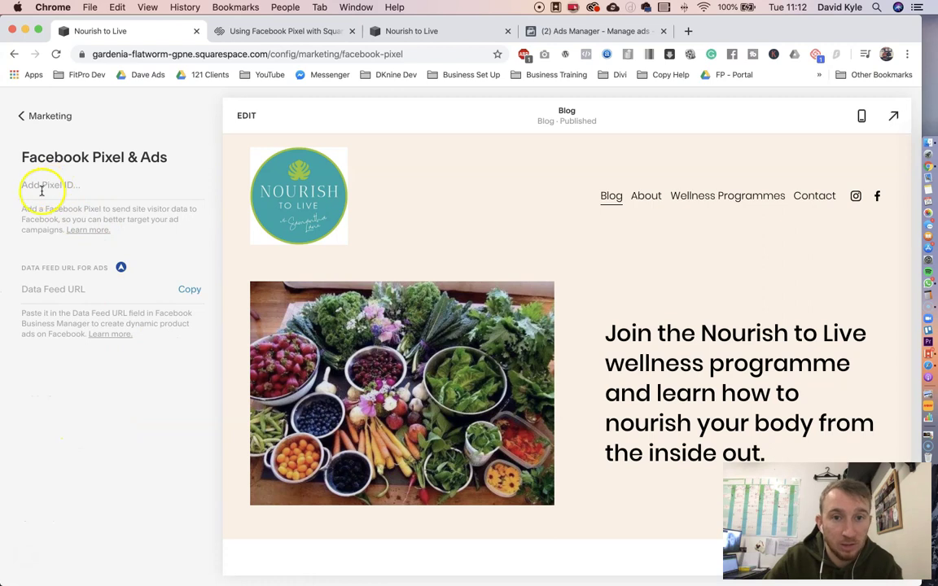
pyautogui.click(572, 29)
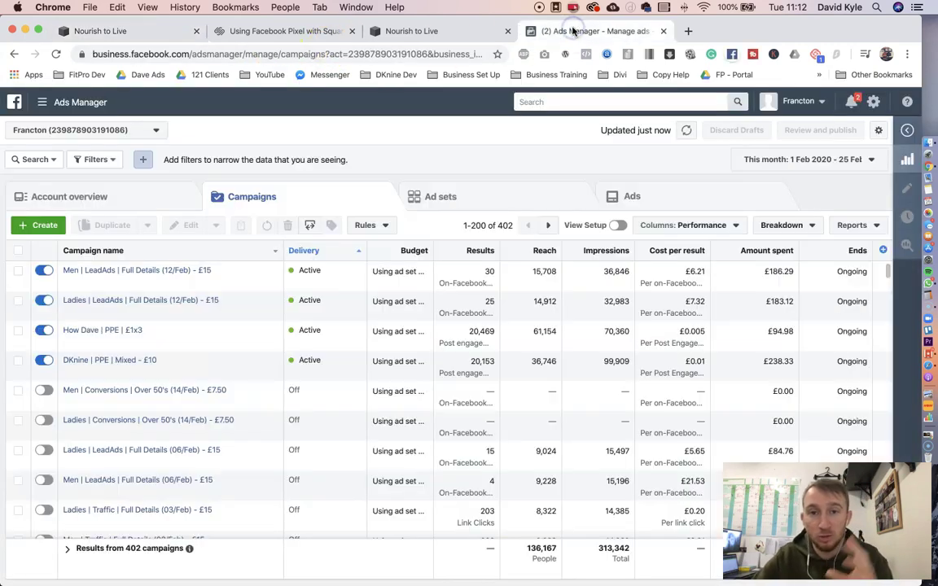
# Go through the menu's All tools list to the Pixels data sources page in Events Manager
pyautogui.click(42, 102)
pyautogui.click(101, 438)
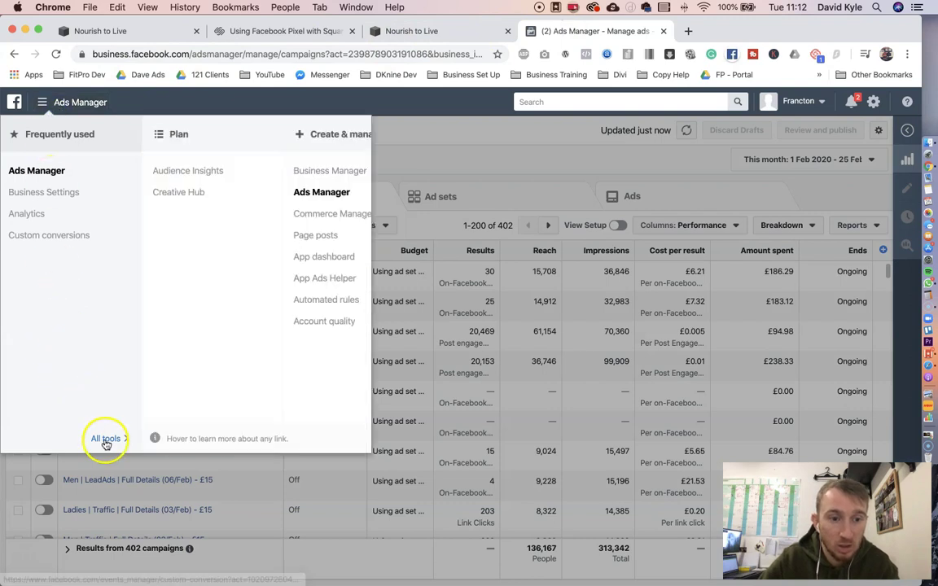
pyautogui.click(458, 300)
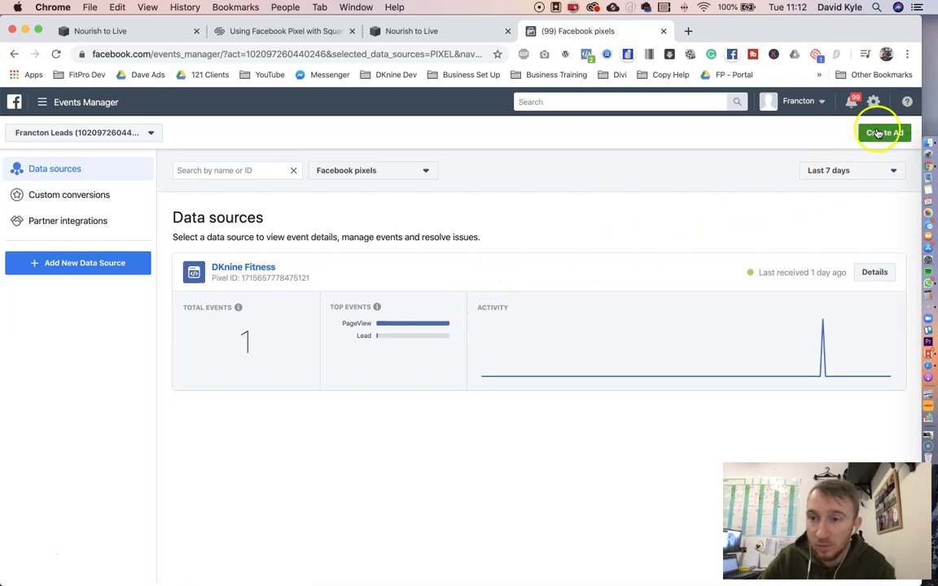
# Open the DKnine Fitness pixel and copy its manually installed base code
pyautogui.click(236, 270)
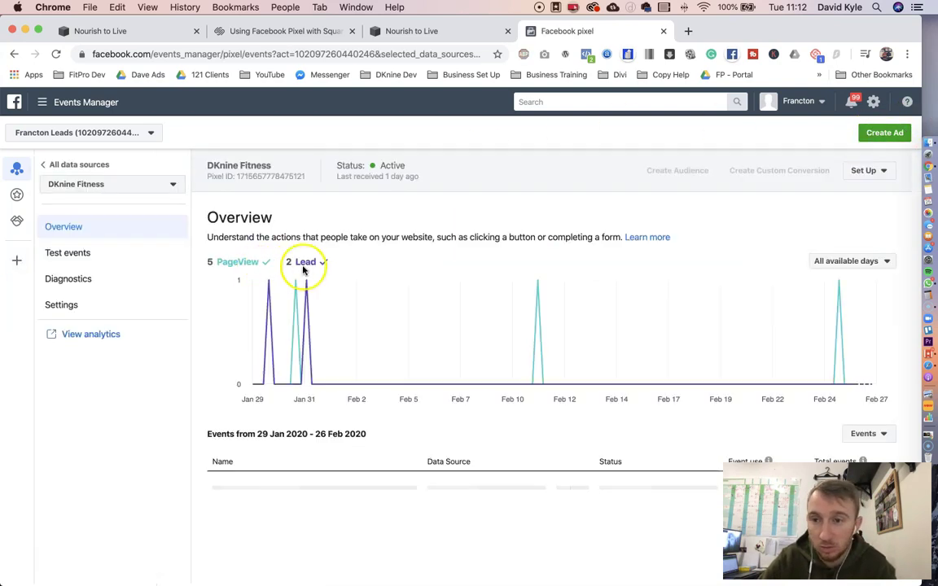
pyautogui.click(866, 170)
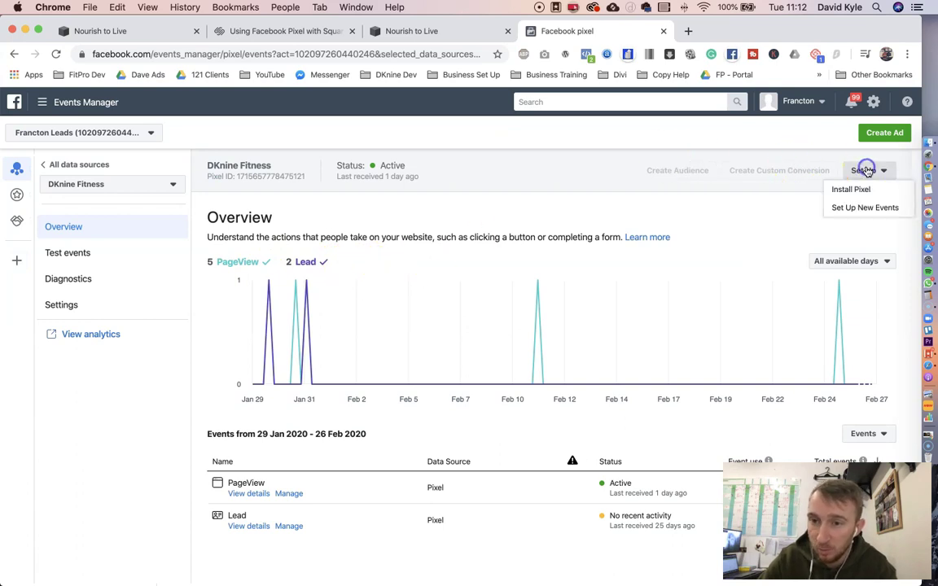
pyautogui.click(844, 189)
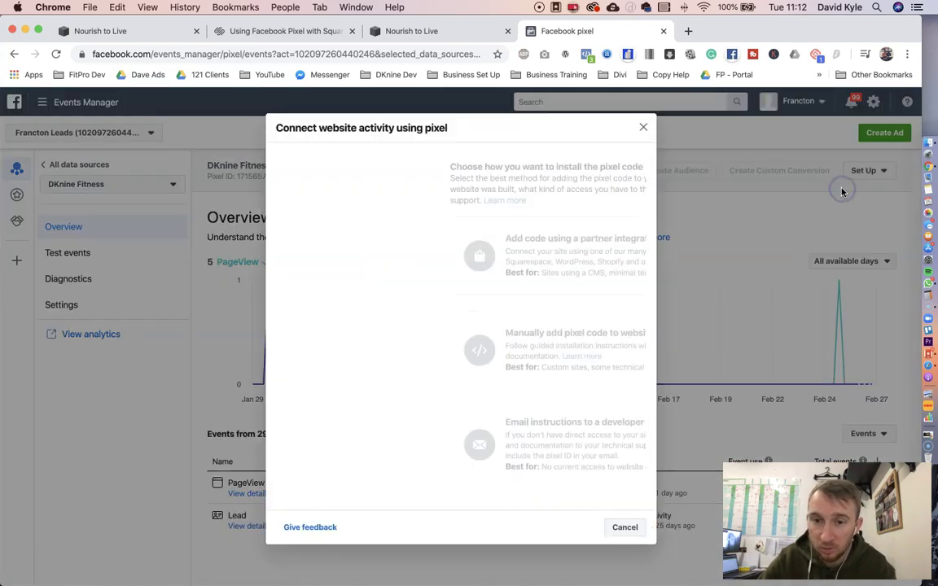
pyautogui.click(509, 347)
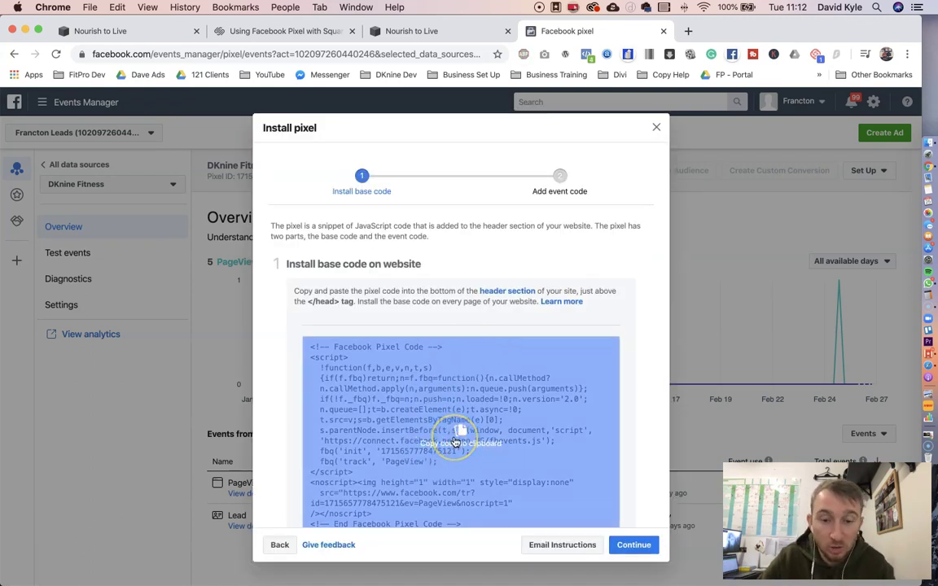
pyautogui.click(455, 443)
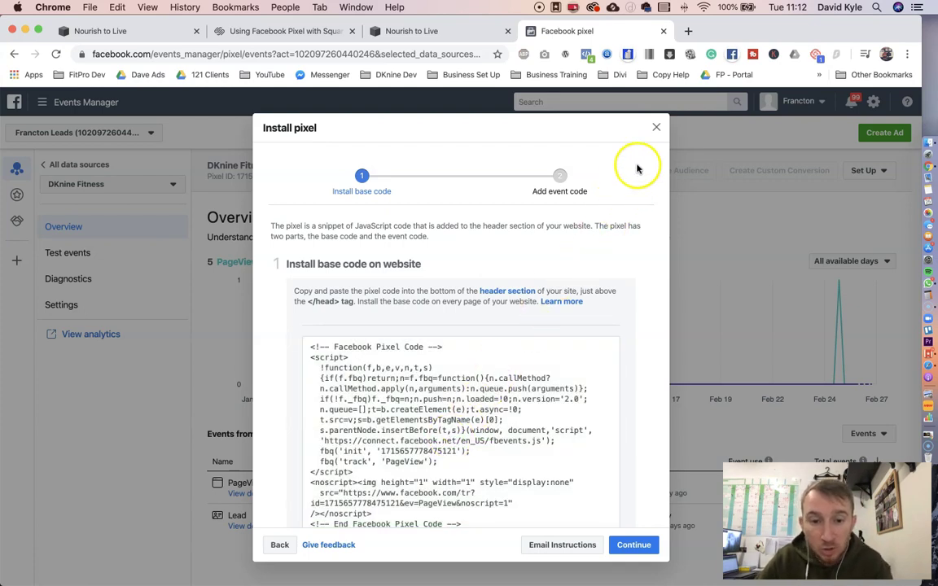
# Close the install dialog and switch to the Francton account's pixel
pyautogui.click(657, 129)
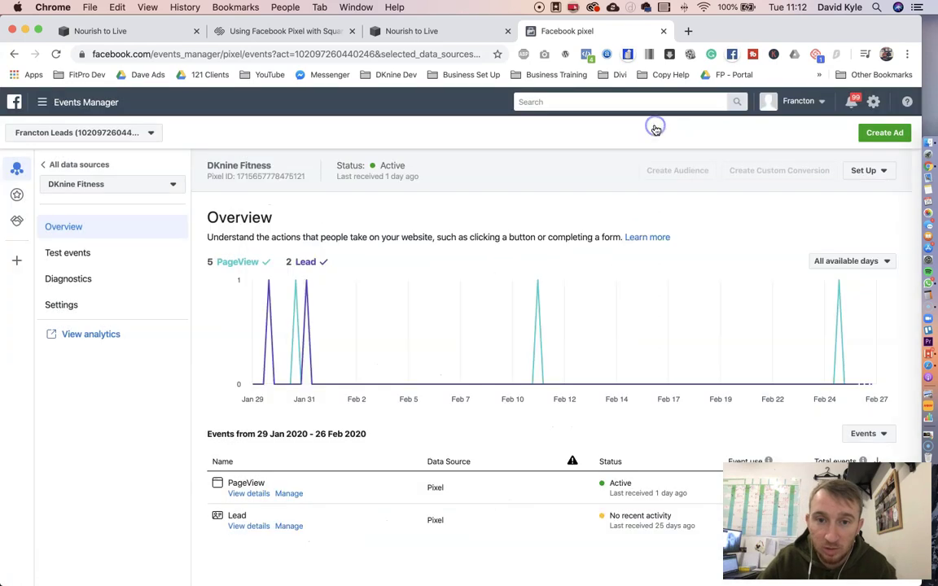
pyautogui.click(71, 132)
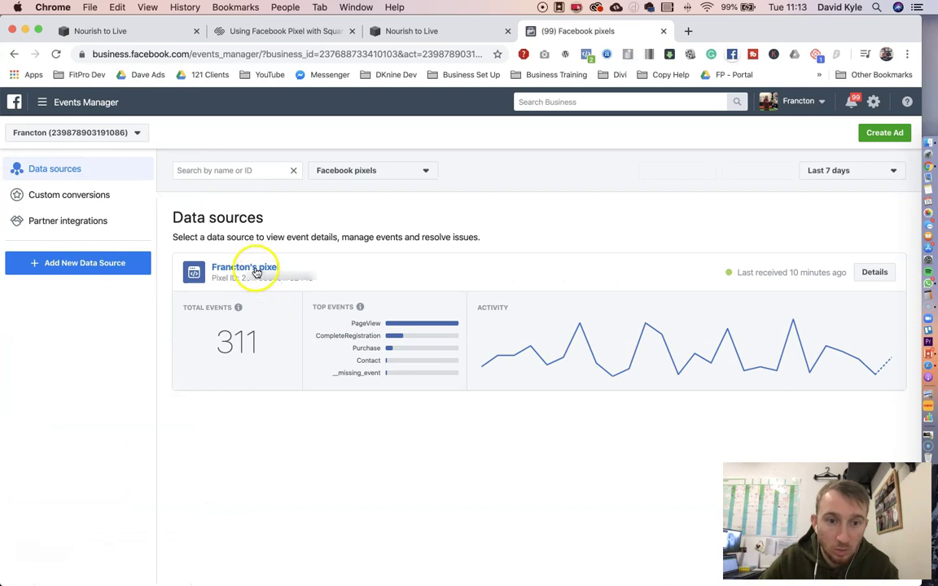
pyautogui.click(255, 268)
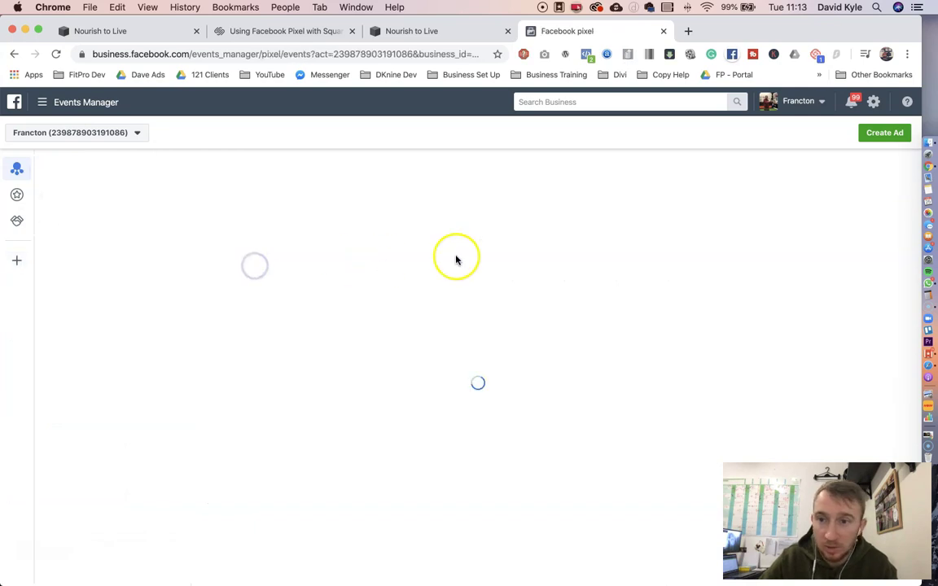
# Open the manual Install Base Code step for Francton's pixel via Set Up > Install Pixel
pyautogui.click(831, 172)
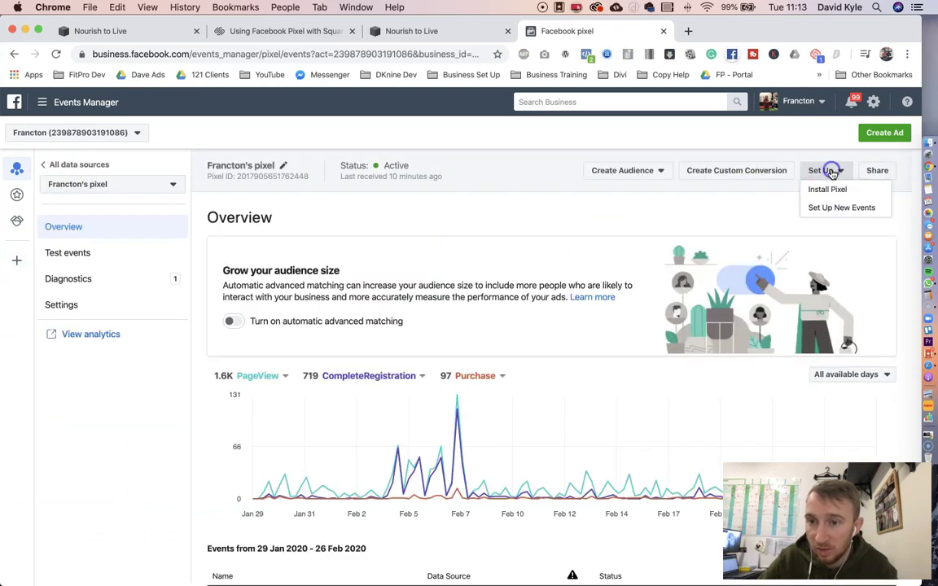
pyautogui.click(820, 190)
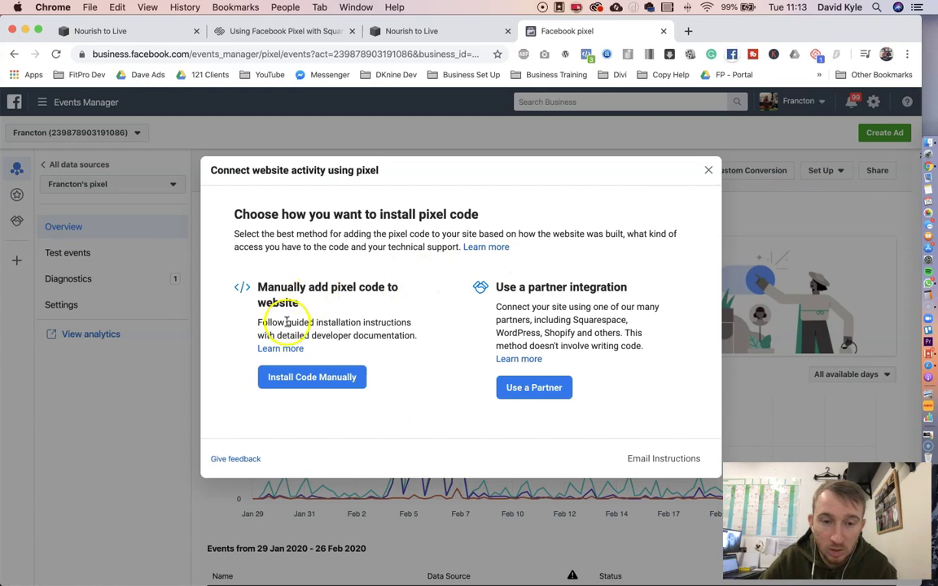
pyautogui.click(290, 377)
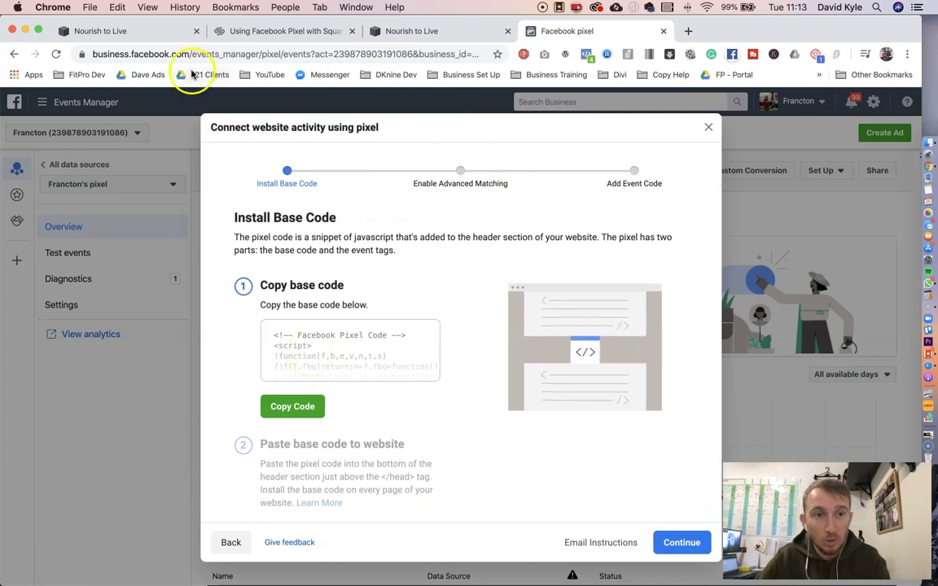
pyautogui.click(127, 32)
# Copy Francton's pixel ID and paste it into Squarespace's Add Pixel ID field
pyautogui.click(28, 186)
pyautogui.click(616, 32)
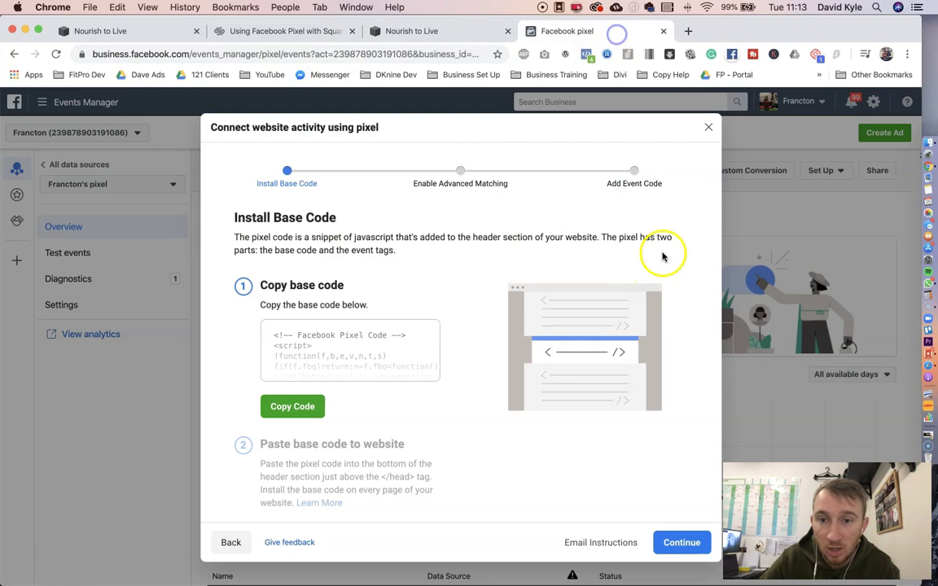
pyautogui.click(708, 128)
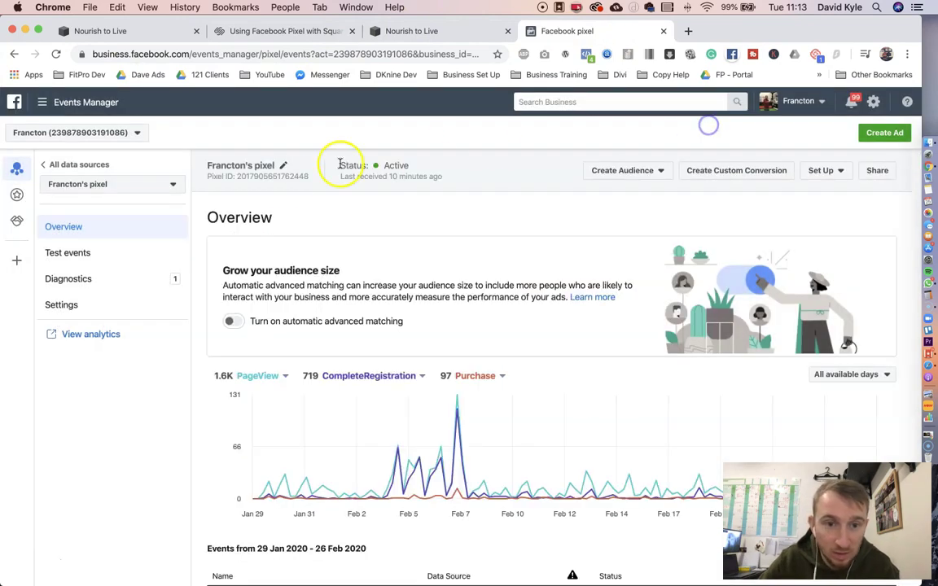
pyautogui.click(256, 178)
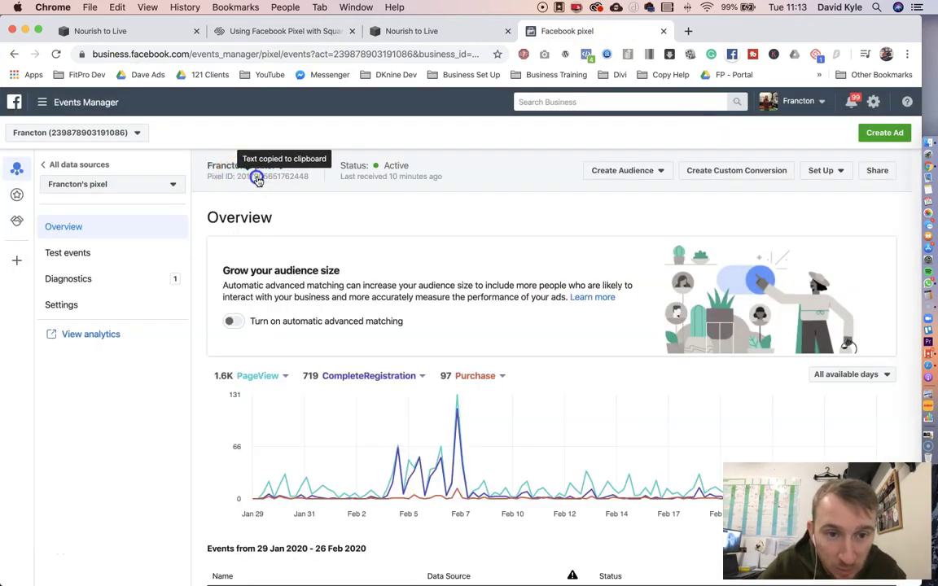
pyautogui.click(134, 33)
pyautogui.click(96, 184)
pyautogui.press('super+v')
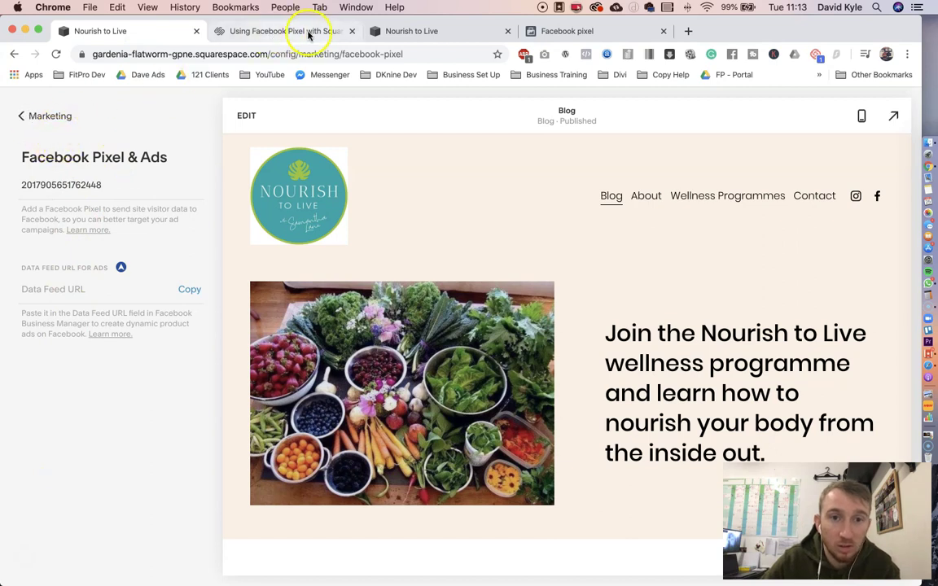
# Reload nourishtolive.co and confirm with Pixel Helper that the pixel is detected
pyautogui.click(455, 36)
pyautogui.click(278, 50)
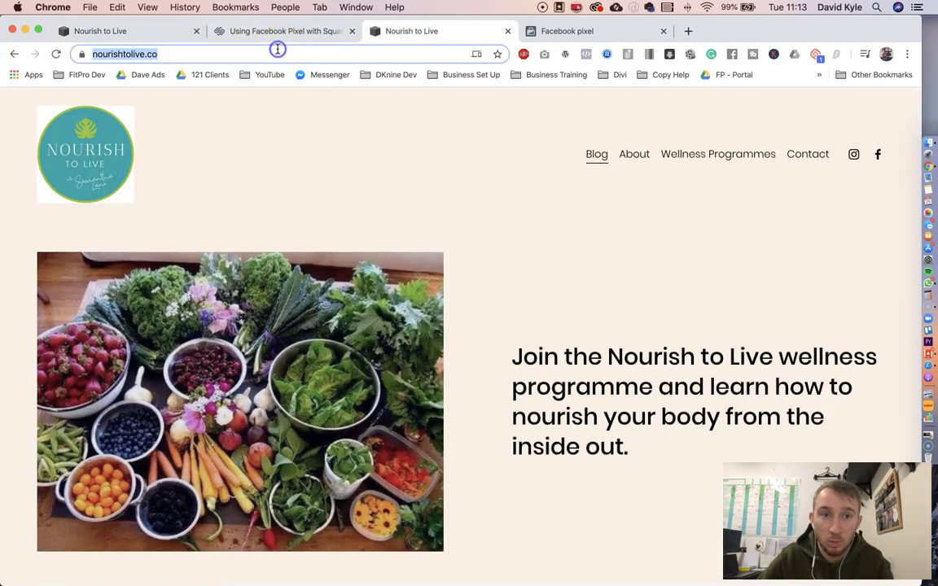
pyautogui.press('Return')
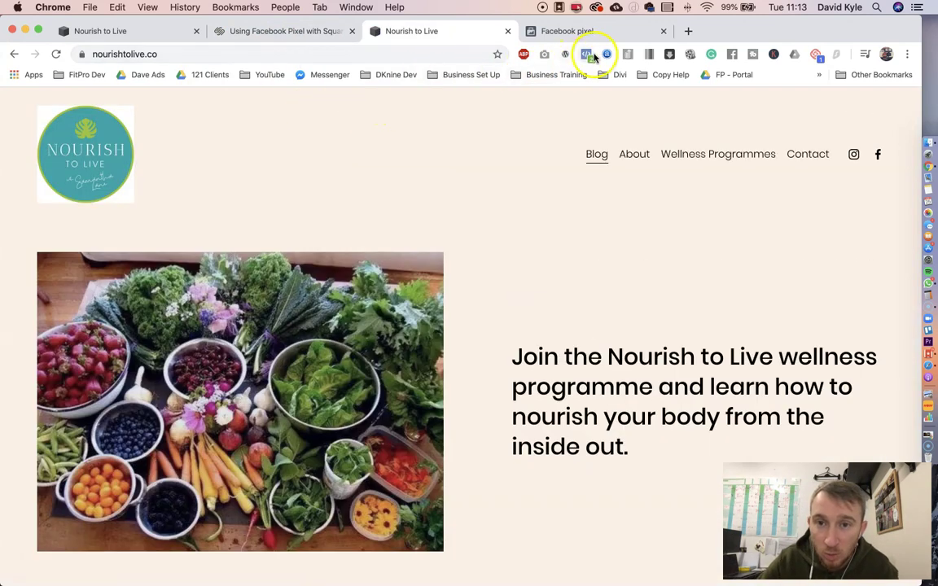
pyautogui.click(586, 56)
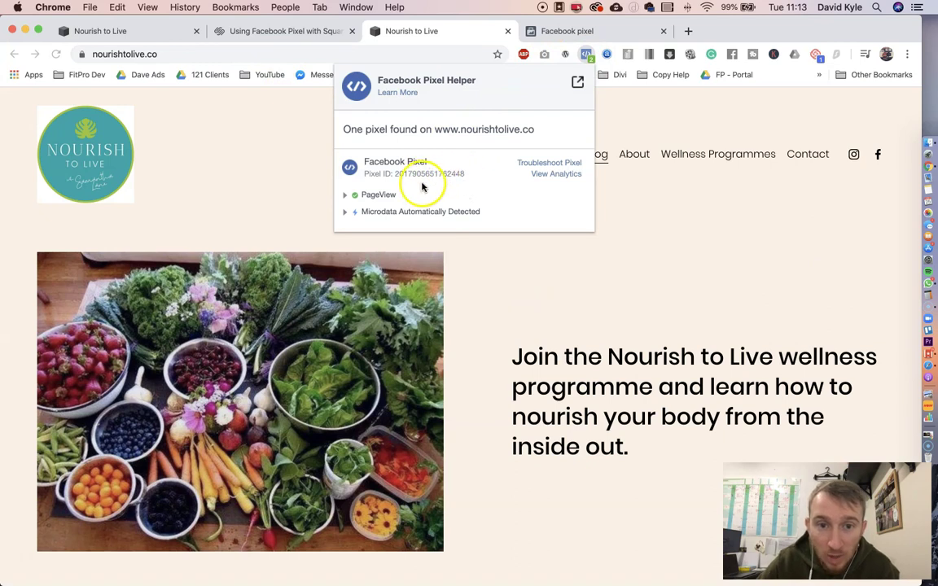
# Return to Squarespace's Marketing > Facebook Pixel & Ads settings
pyautogui.click(566, 31)
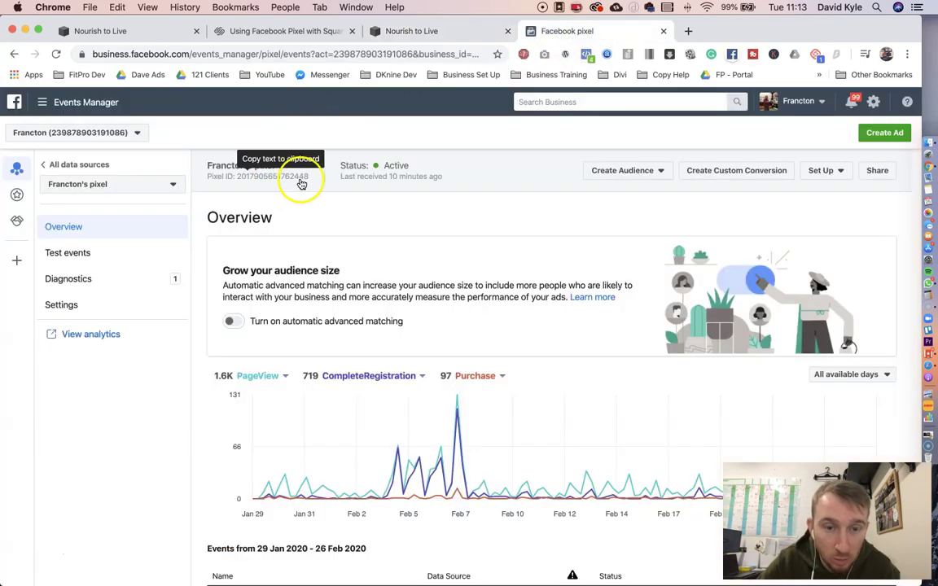
pyautogui.click(136, 34)
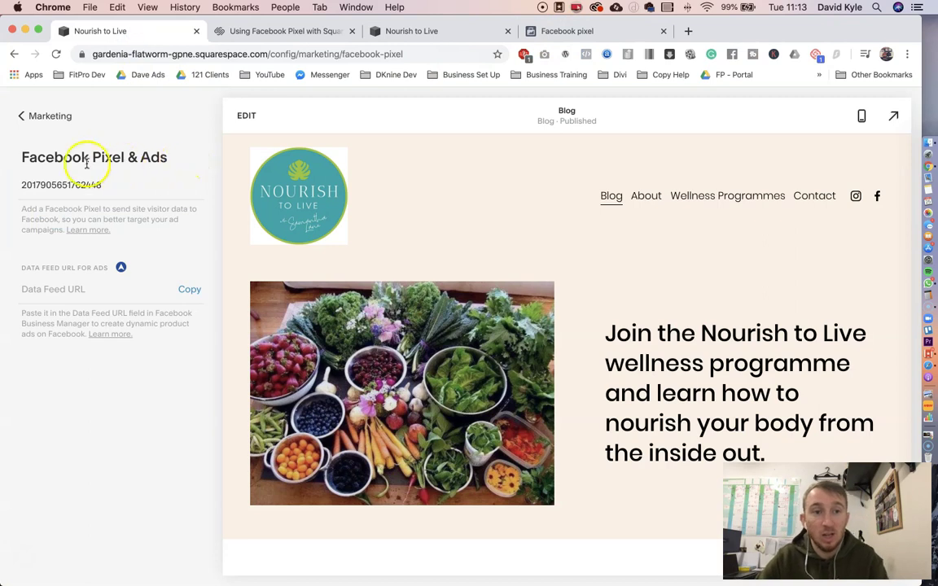
pyautogui.click(57, 115)
pyautogui.click(38, 115)
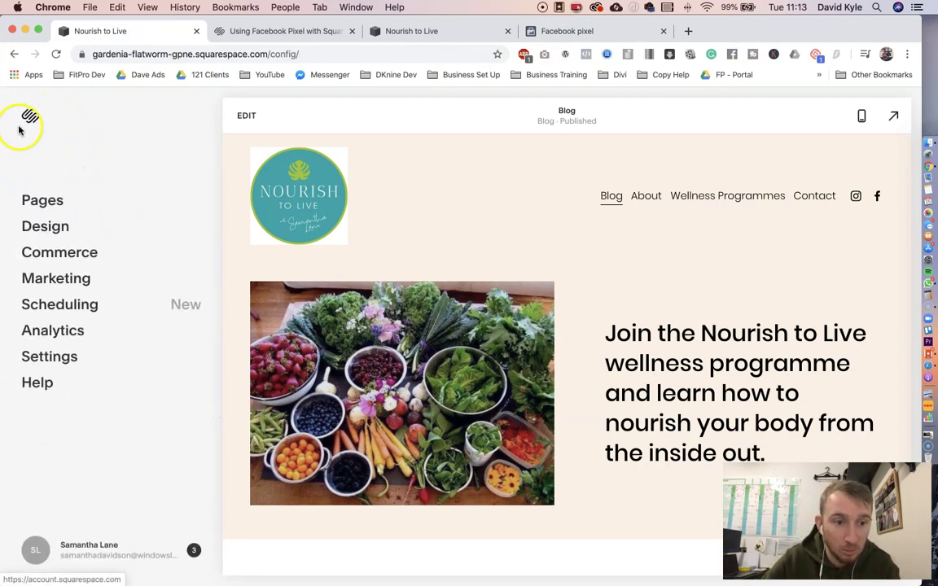
pyautogui.click(42, 277)
pyautogui.click(77, 436)
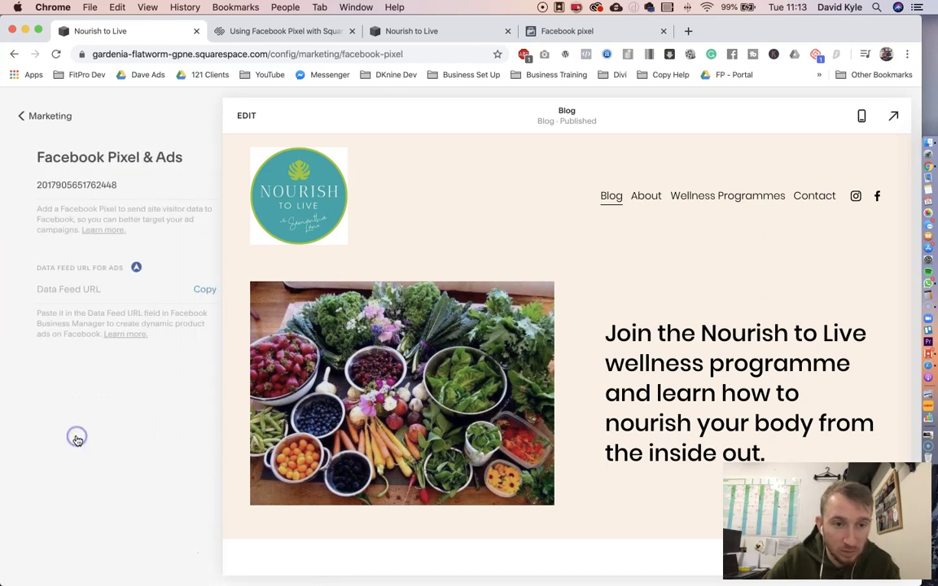
# Delete the saved pixel ID, save the setting, and return to the live site
pyautogui.doubleClick(114, 191)
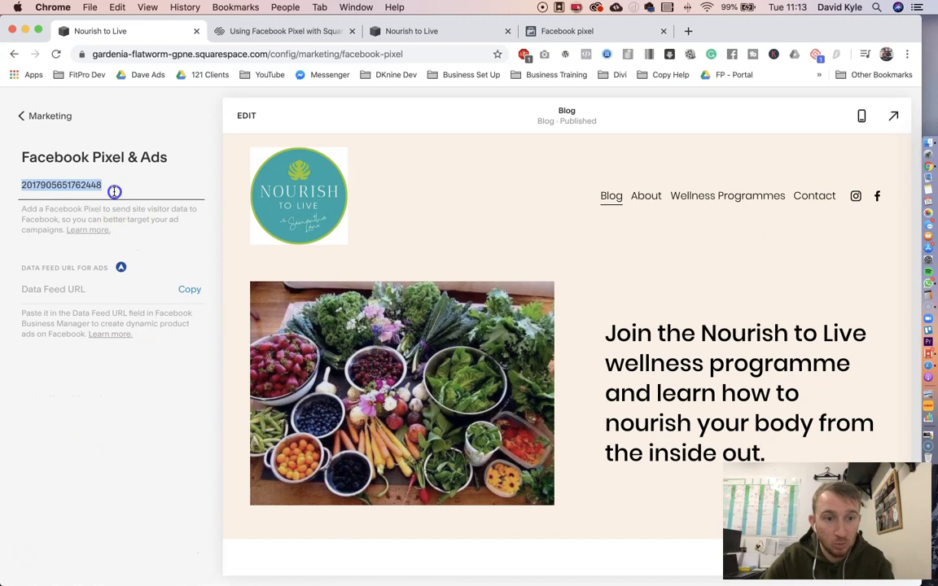
pyautogui.press('BackSpace')
pyautogui.click(33, 115)
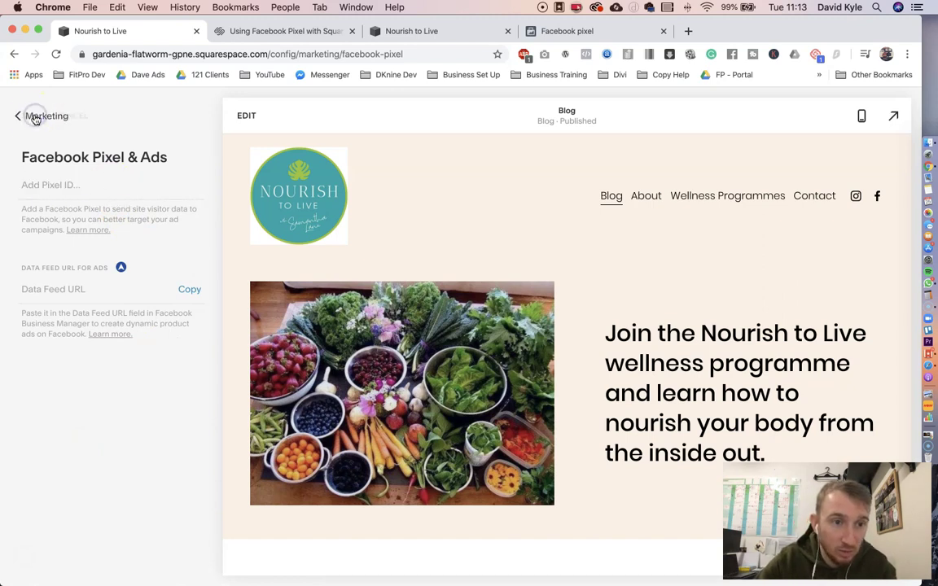
pyautogui.click(35, 117)
pyautogui.click(415, 33)
# Reload the live site and confirm Pixel Helper no longer reports a pixel
pyautogui.click(393, 51)
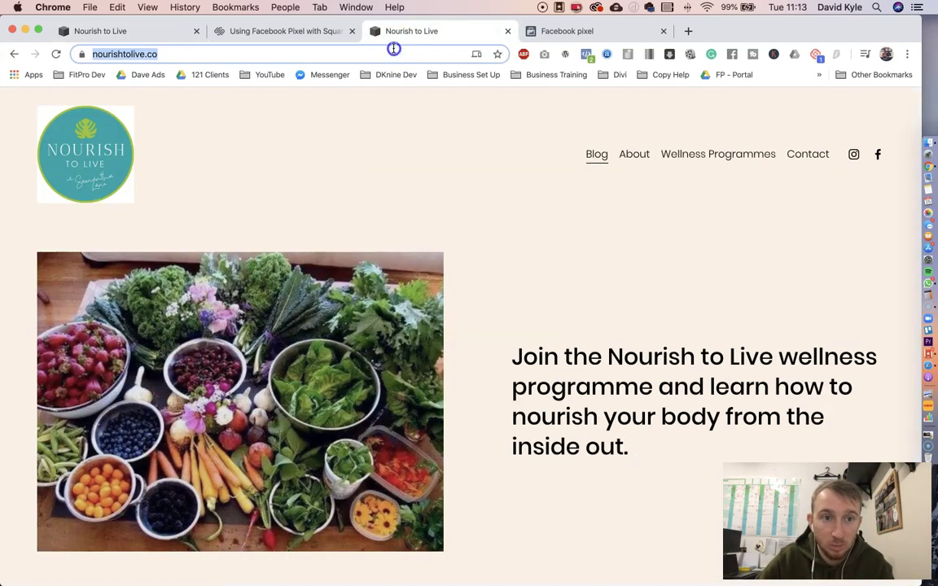
pyautogui.press('Return')
pyautogui.click(586, 55)
pyautogui.click(231, 127)
# Navigate Home > Settings > Advanced > Code Injection and focus the empty Header box
pyautogui.click(106, 31)
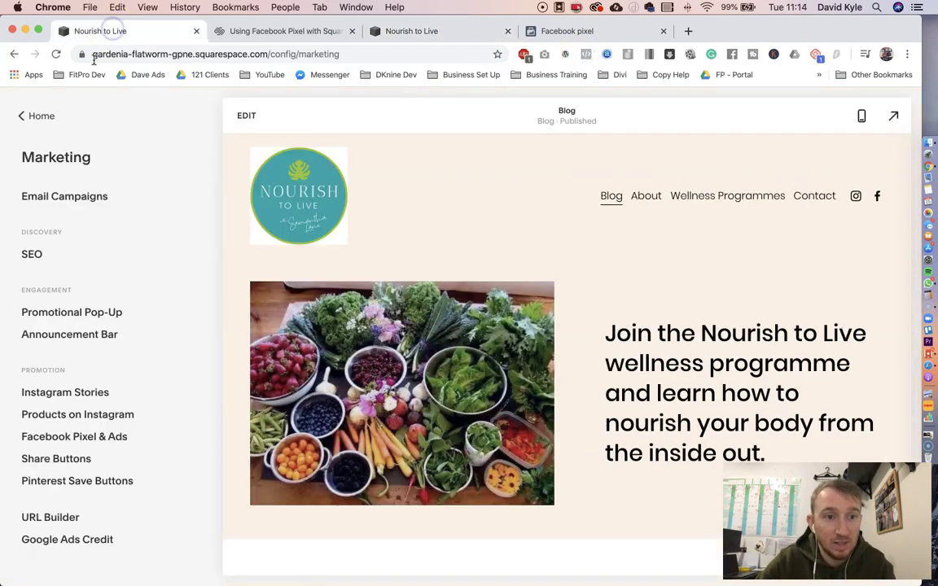
pyautogui.click(30, 116)
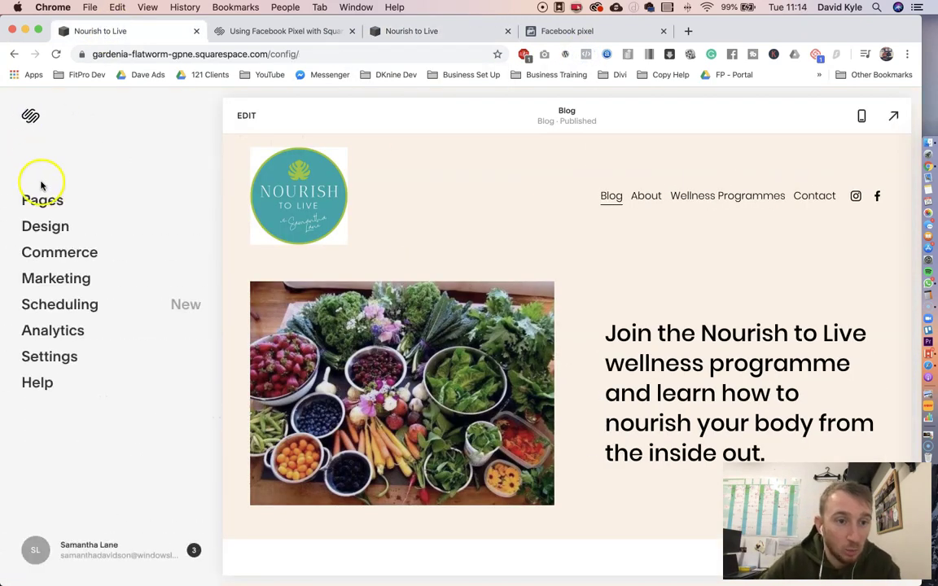
pyautogui.click(49, 356)
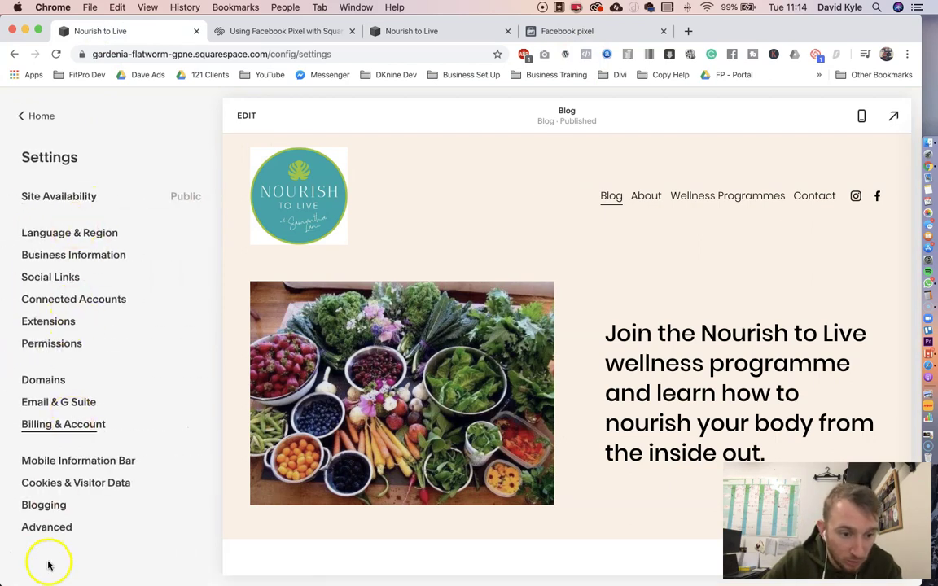
pyautogui.click(49, 527)
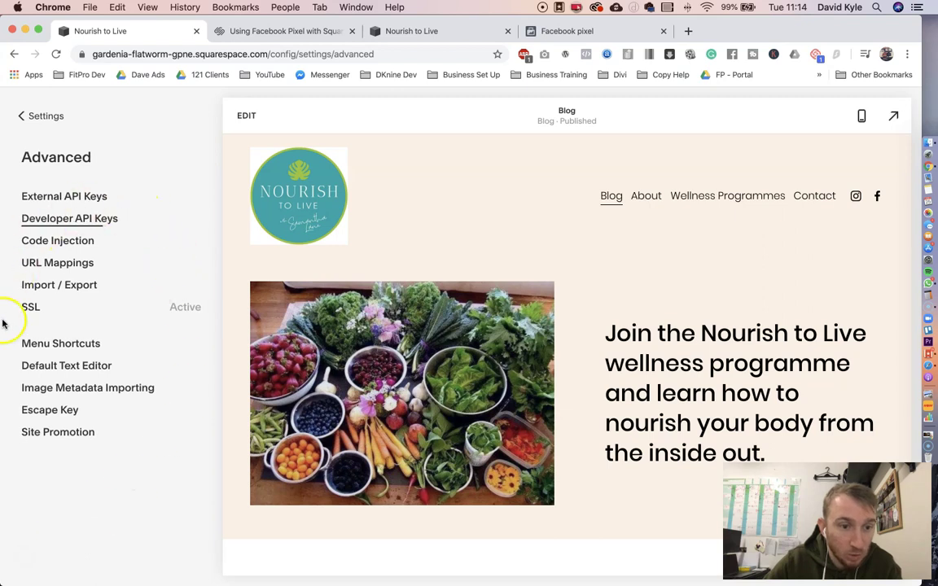
pyautogui.click(56, 243)
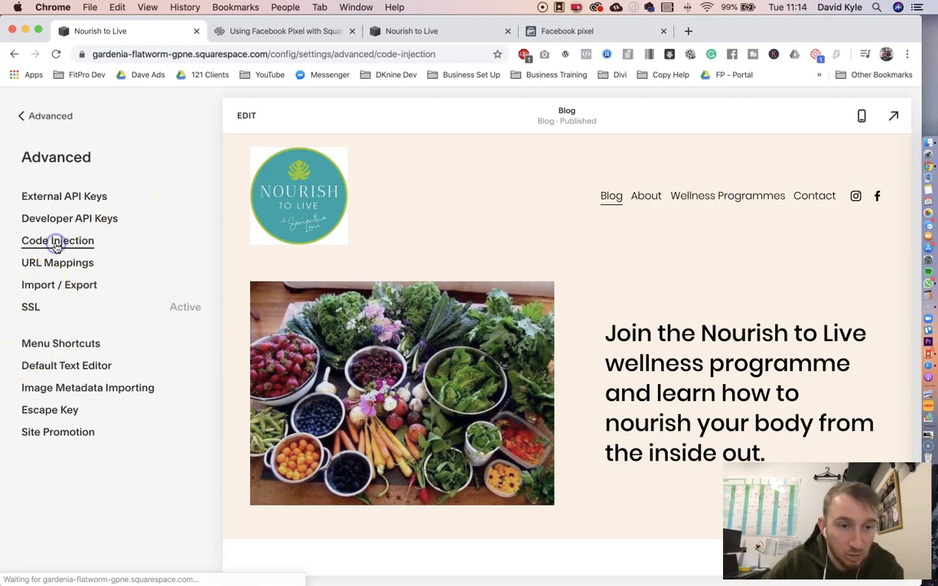
pyautogui.click(82, 251)
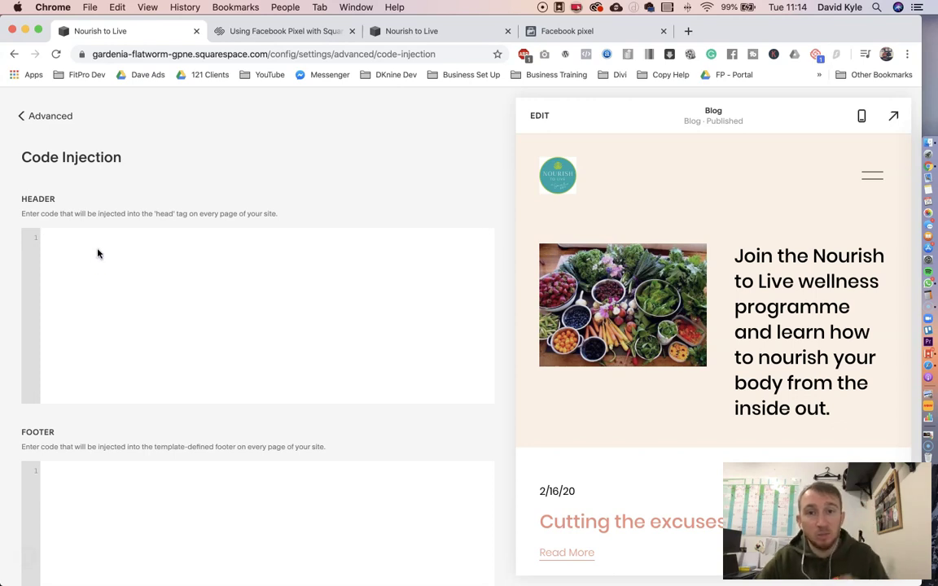
# Copy the pixel base code via Set Up > Install Pixel > Install Code Manually
pyautogui.click(561, 33)
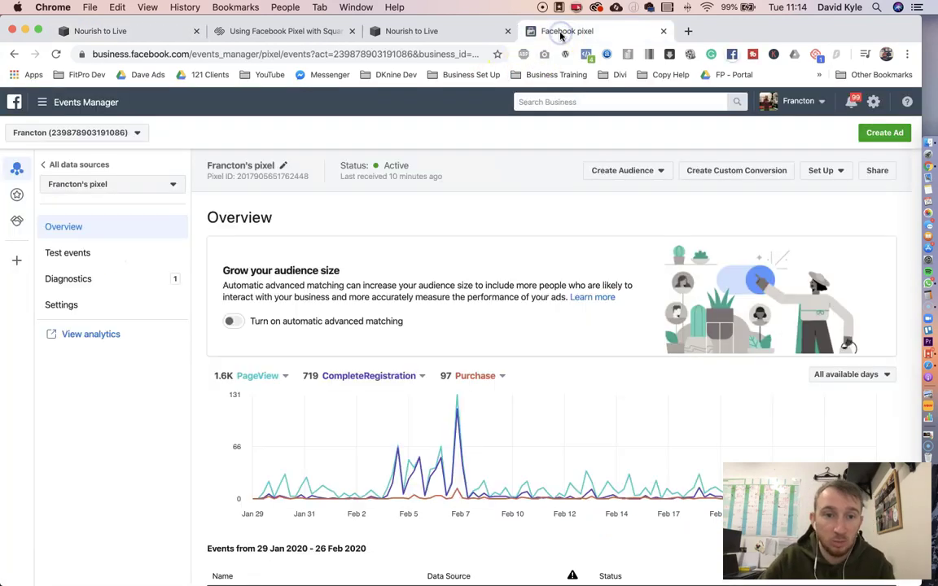
pyautogui.click(833, 176)
pyautogui.click(833, 189)
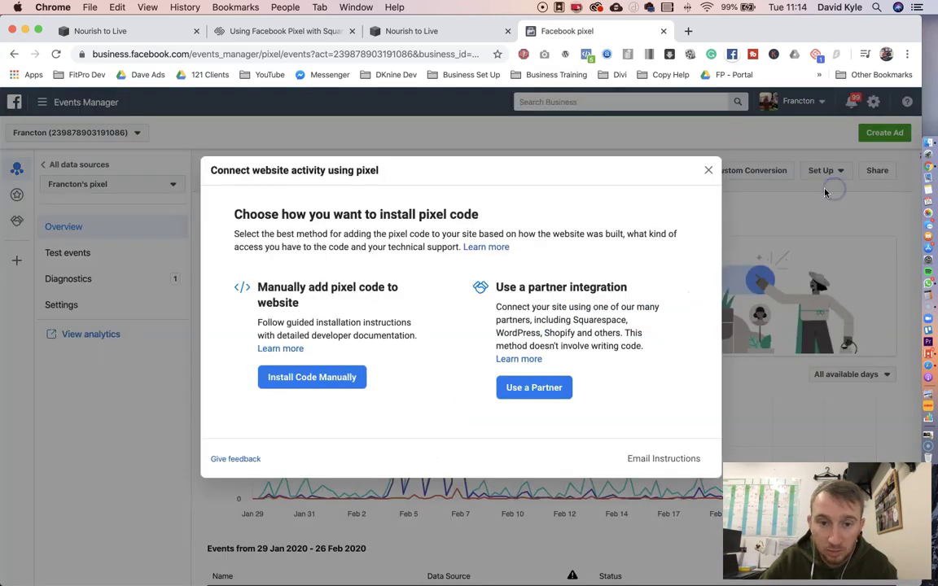
pyautogui.click(338, 380)
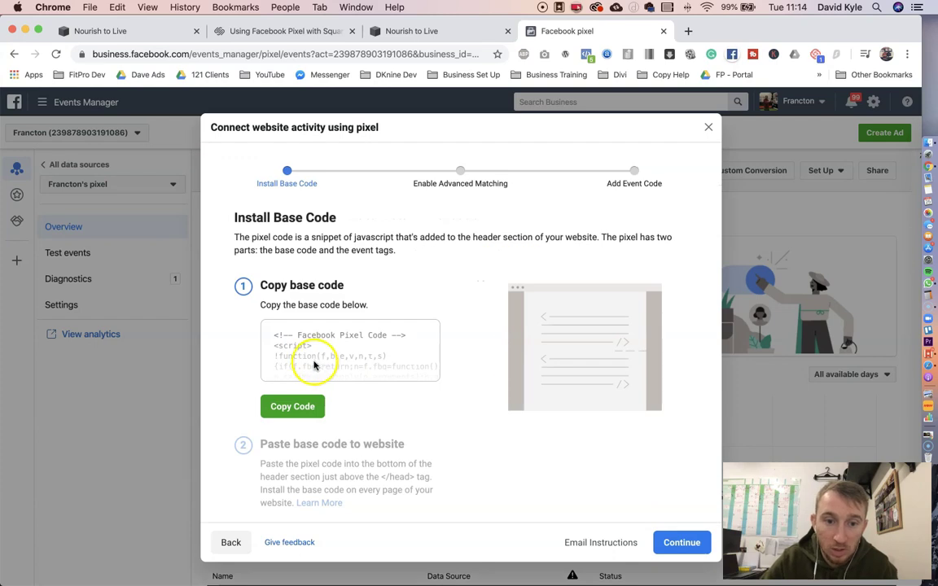
pyautogui.click(289, 406)
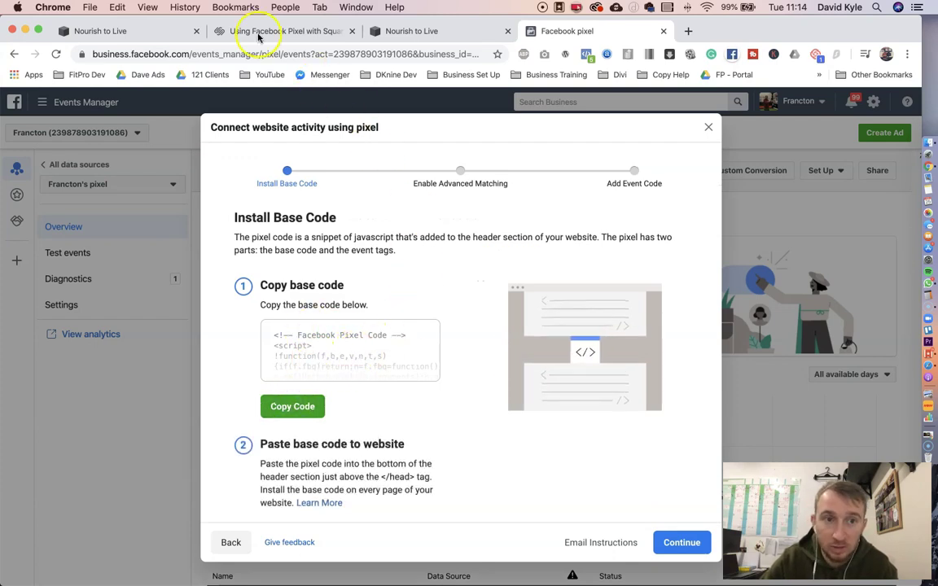
# Paste the base code into the Squarespace Header box, save it, and return to nourishtolive.co
pyautogui.click(128, 31)
pyautogui.click(96, 281)
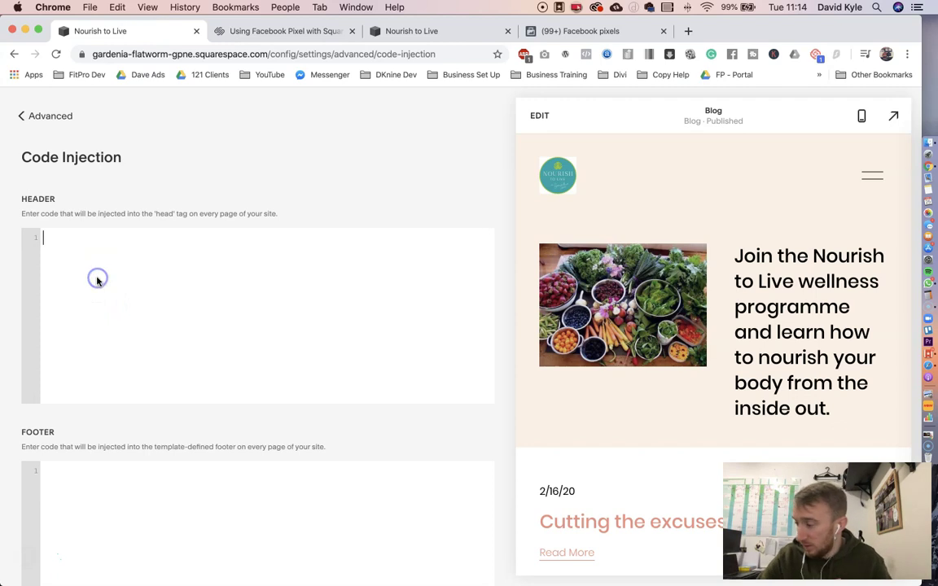
pyautogui.press('super+v')
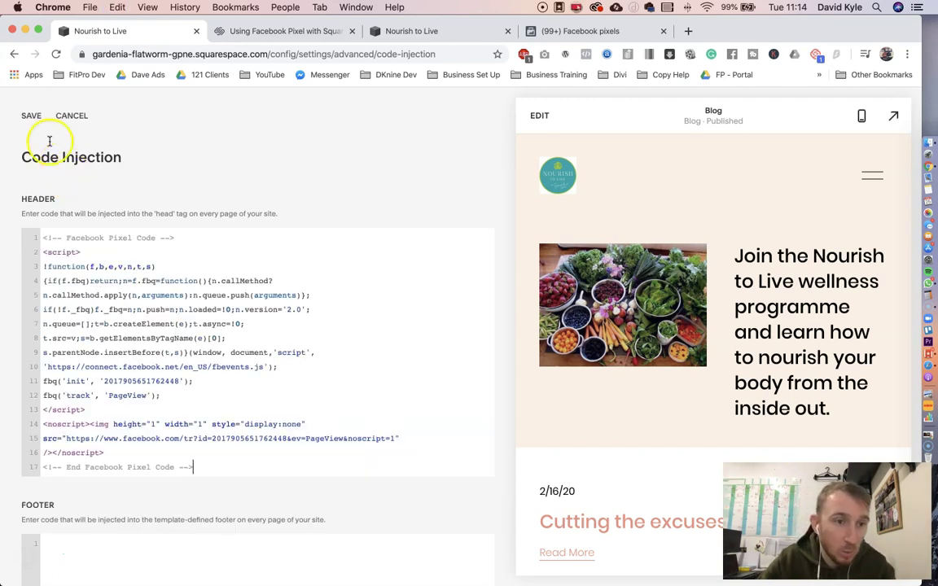
pyautogui.click(29, 119)
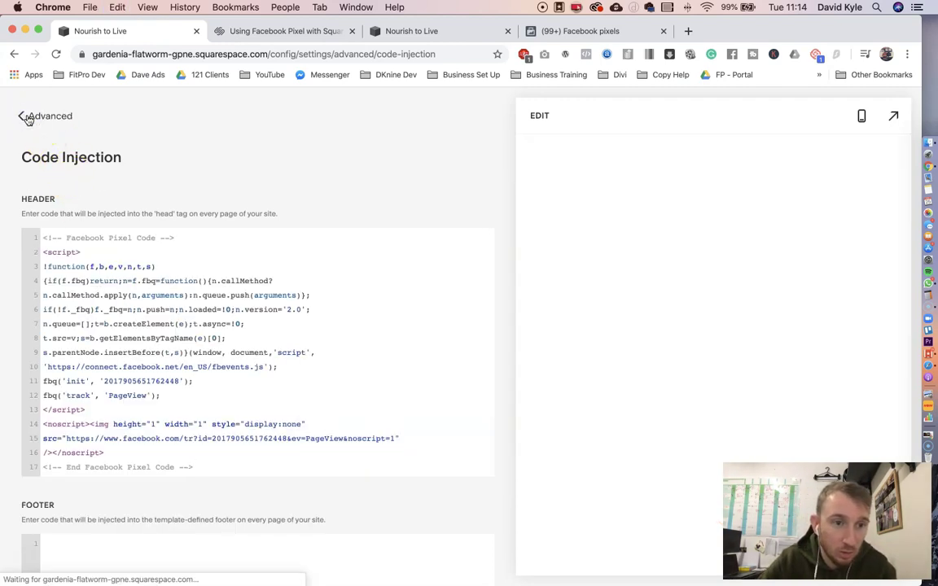
pyautogui.click(419, 30)
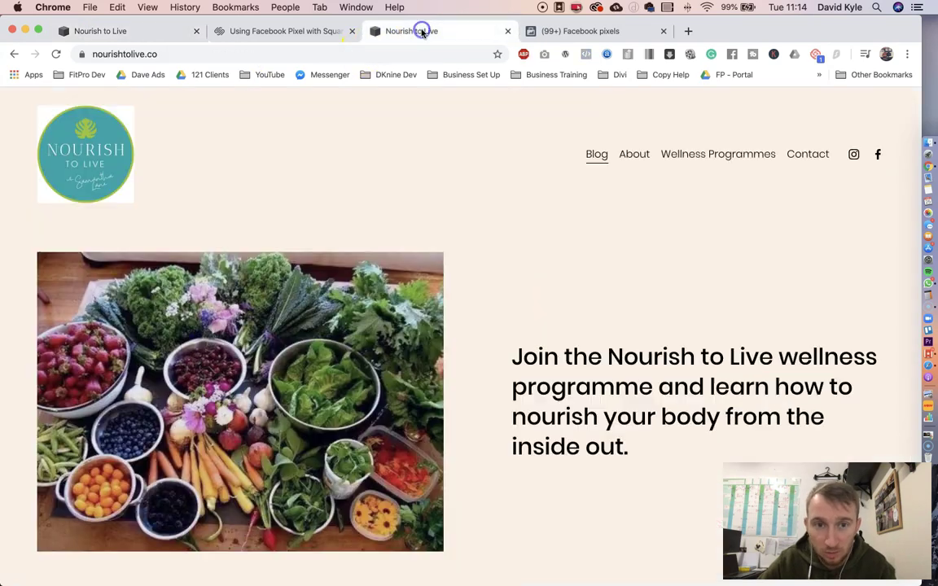
pyautogui.click(357, 51)
pyautogui.press('Return')
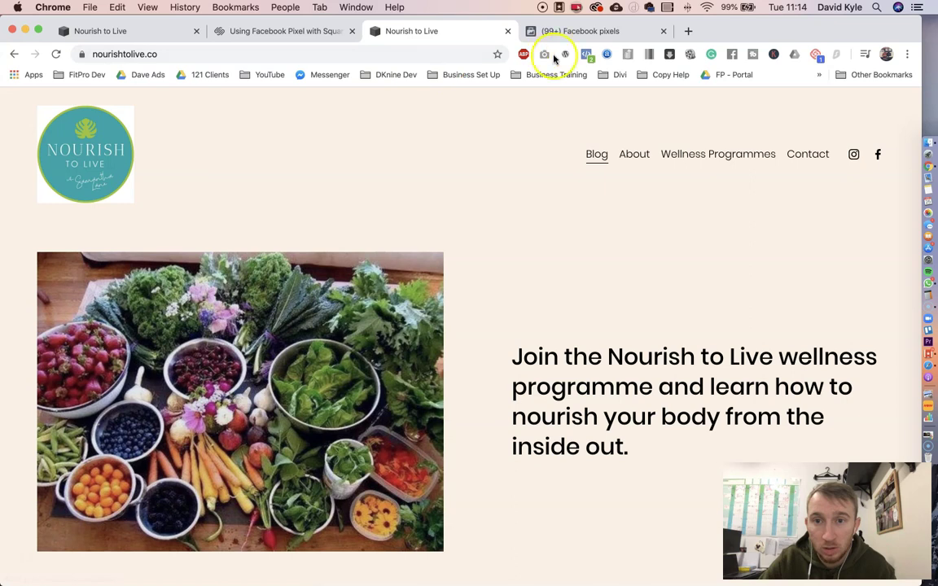
pyautogui.click(586, 54)
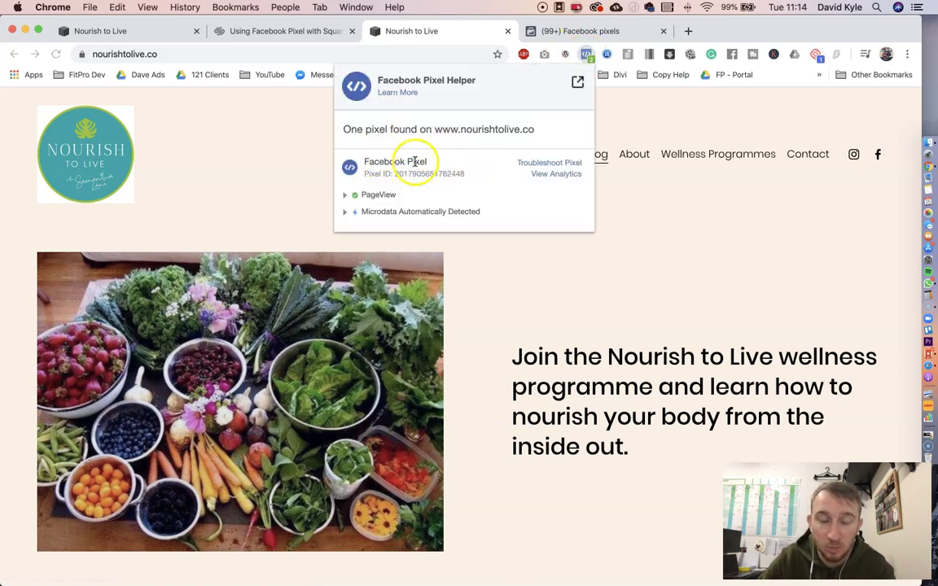
pyautogui.click(306, 151)
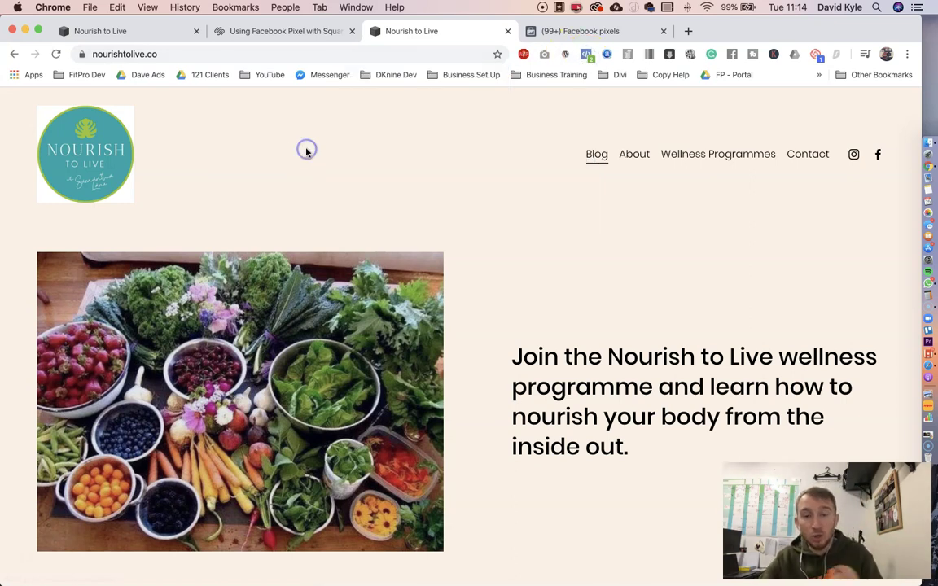